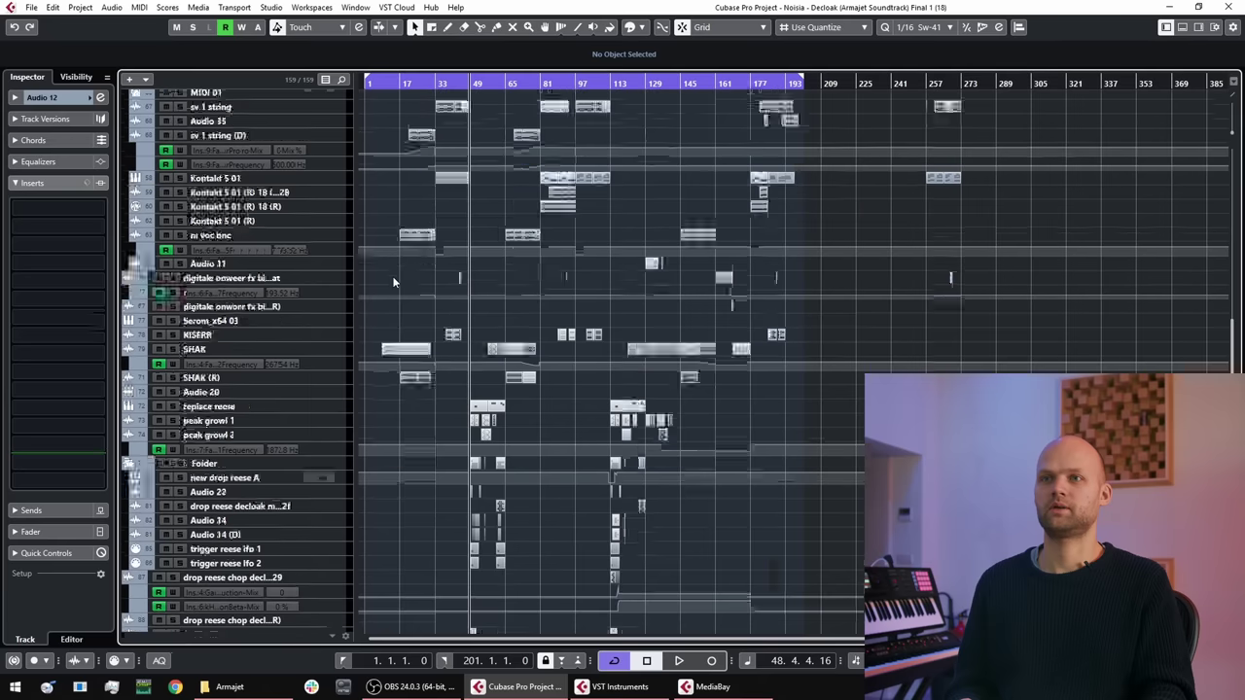
Step: Examine the track list and event layout across the whole arrangement, then the opening section in closer detail
scroll(412, 261, down, 8)
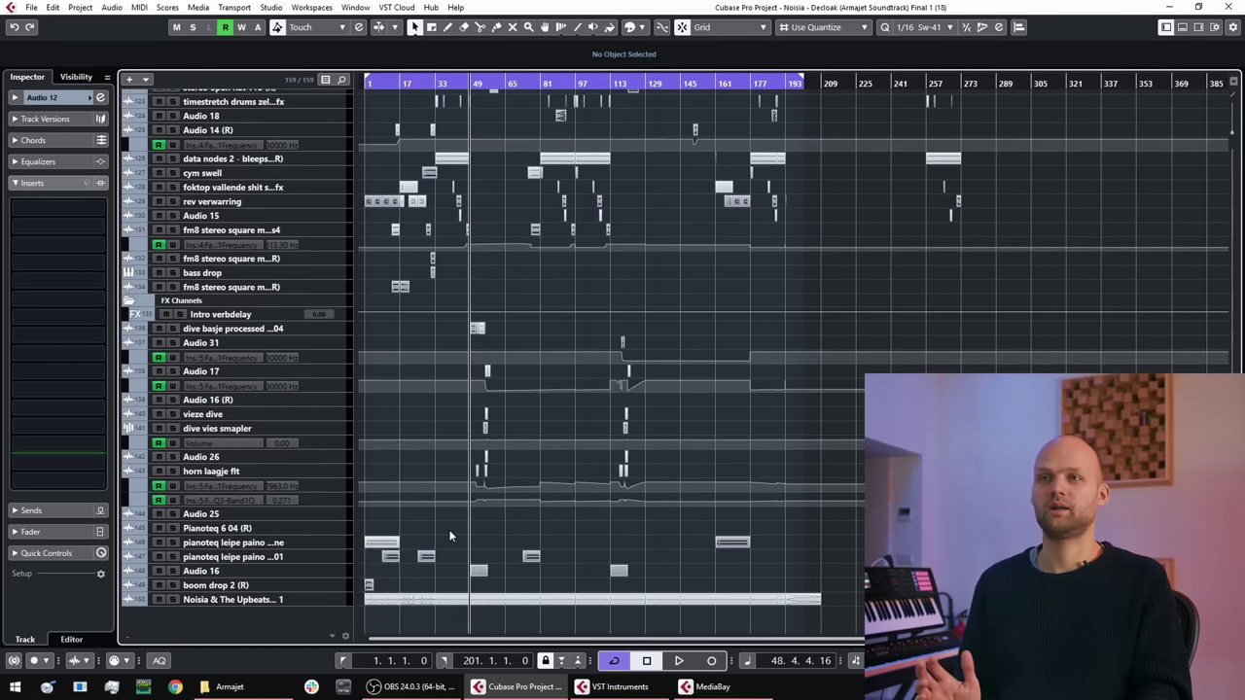
scroll(449, 535, up, 20)
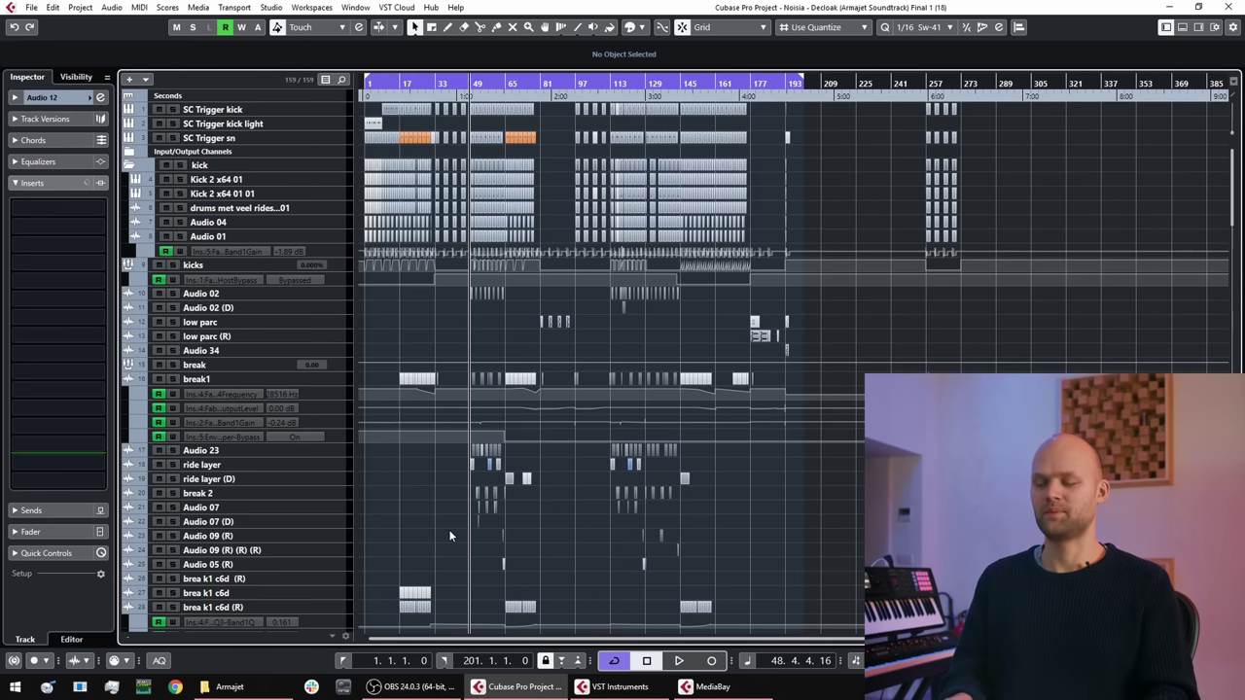
scroll(412, 322, up, 6)
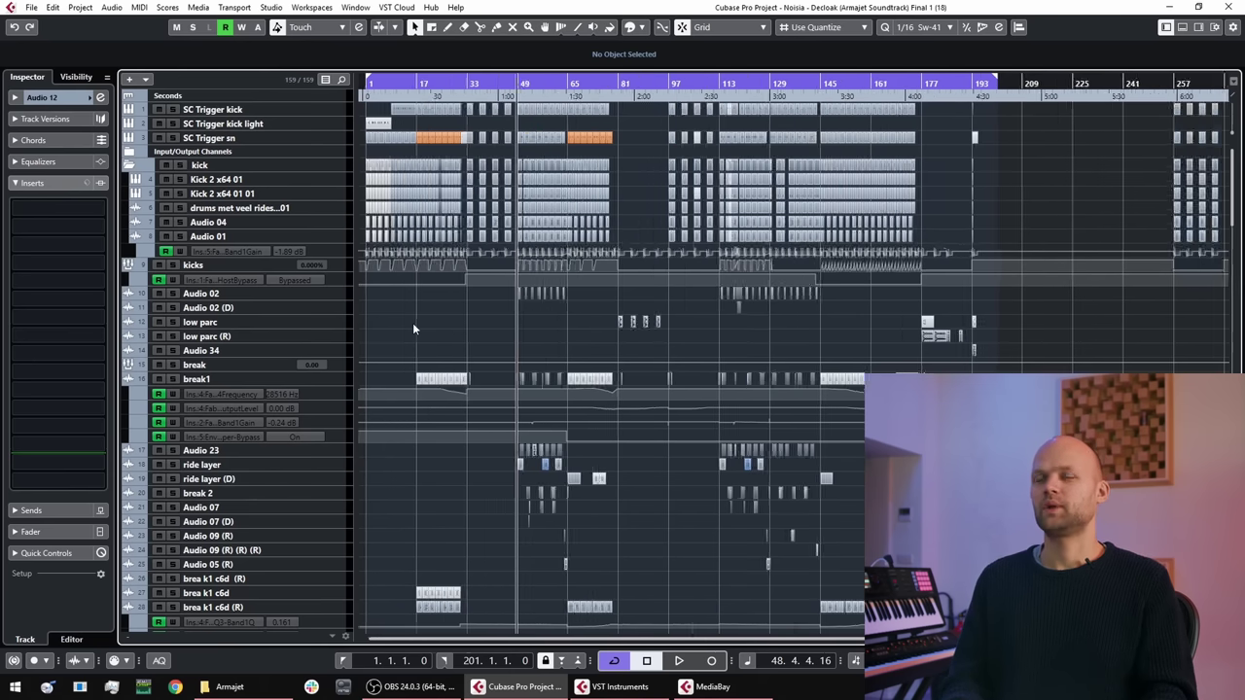
scroll(631, 311, left, 4)
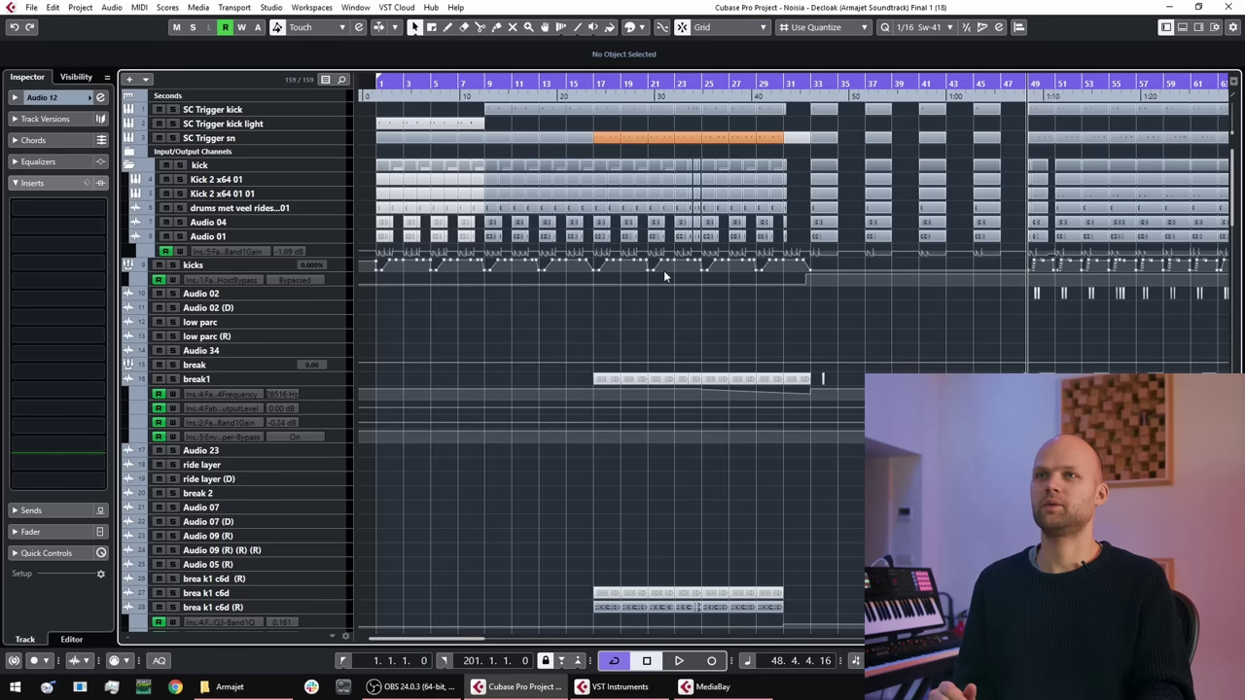
scroll(743, 332, down, 10)
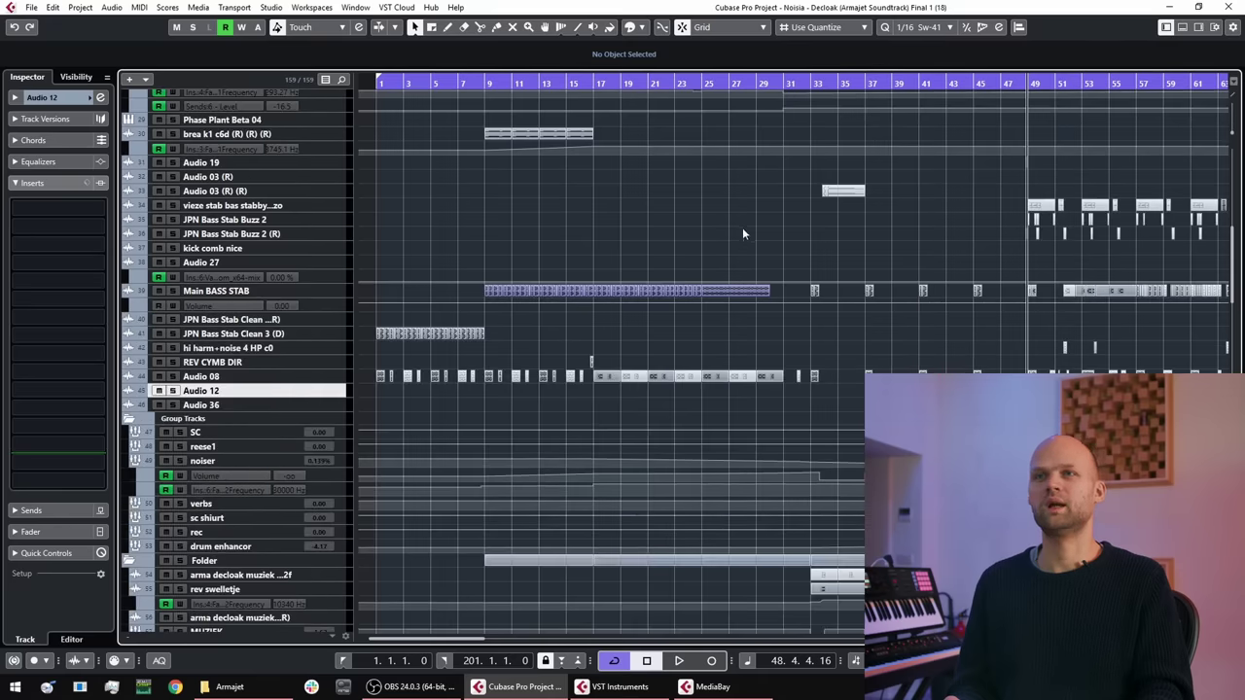
scroll(742, 228, down, 5)
key(g)
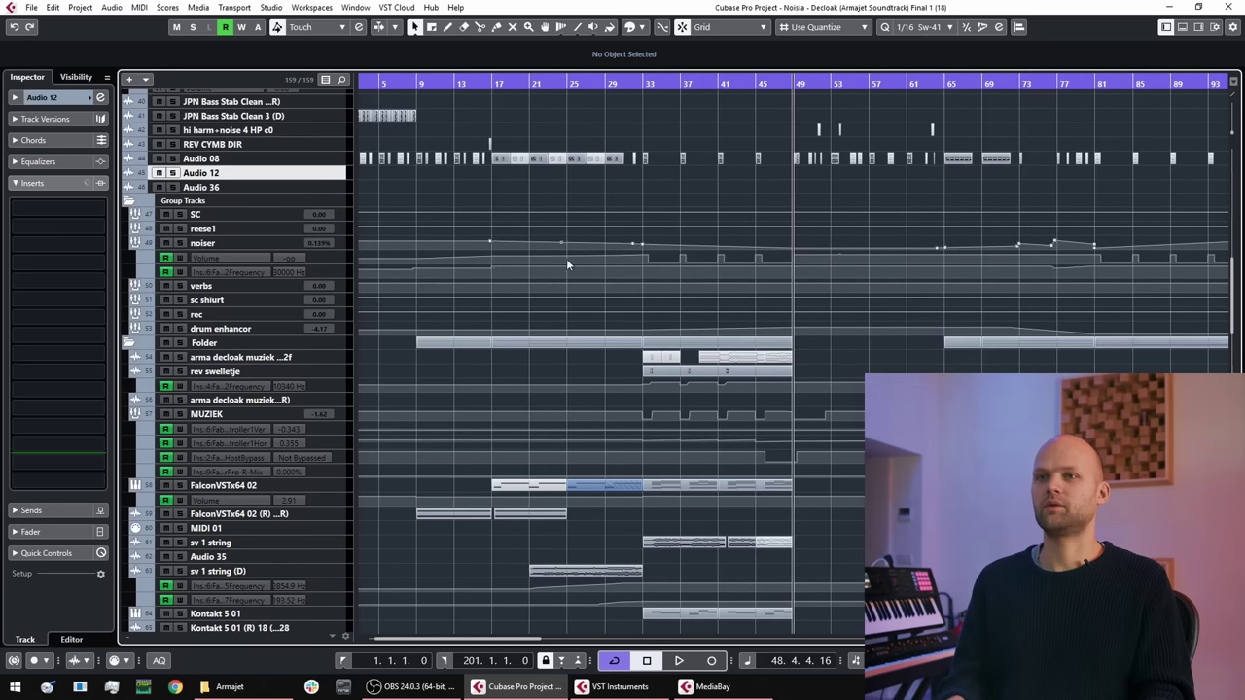
Step: Play a few bars of the full mix starting from bar 9, and stop playback
click(433, 81)
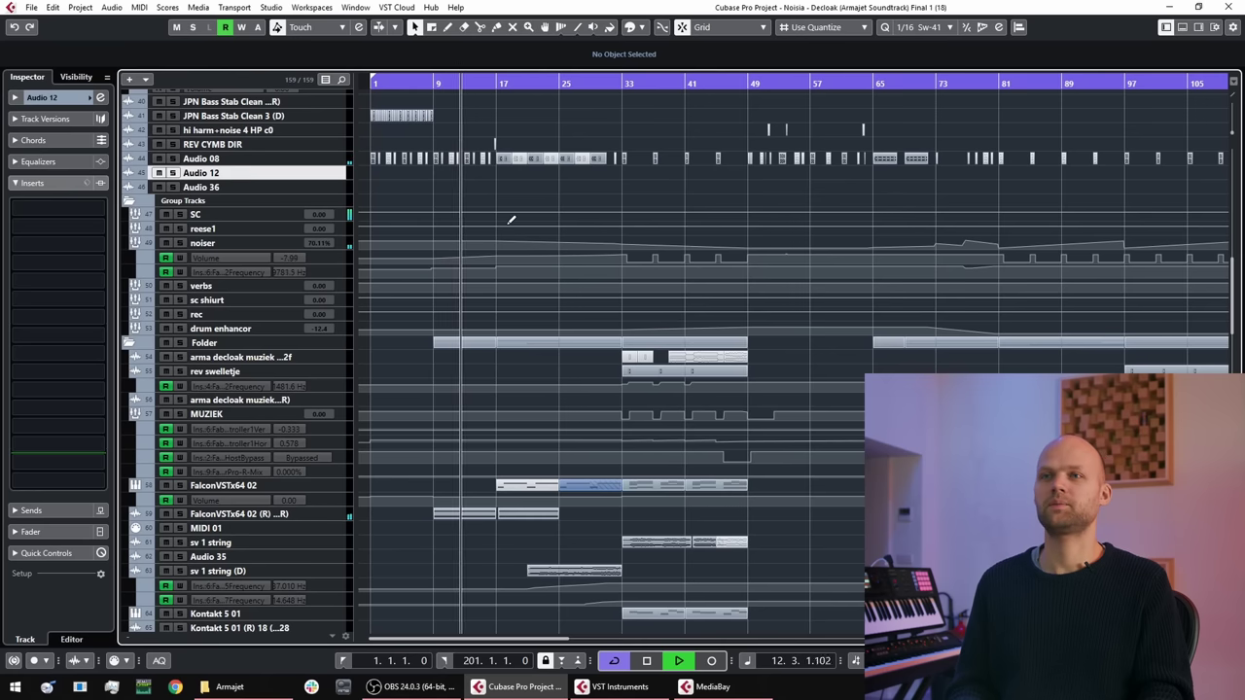
key(space)
Step: Audition the "pianoteq leipe paino ...01" track in solo from bar 9, and replay that passage with all tracks audible
scroll(470, 340, down, 3)
scroll(472, 339, down, 15)
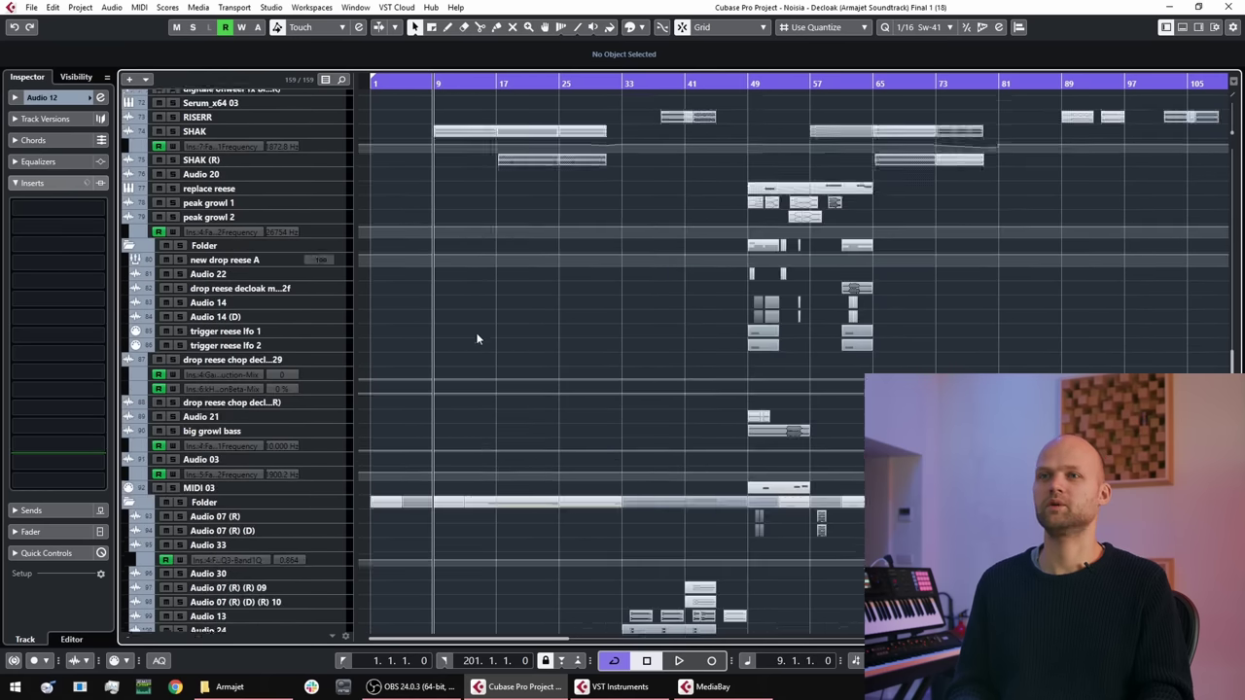
scroll(476, 338, down, 6)
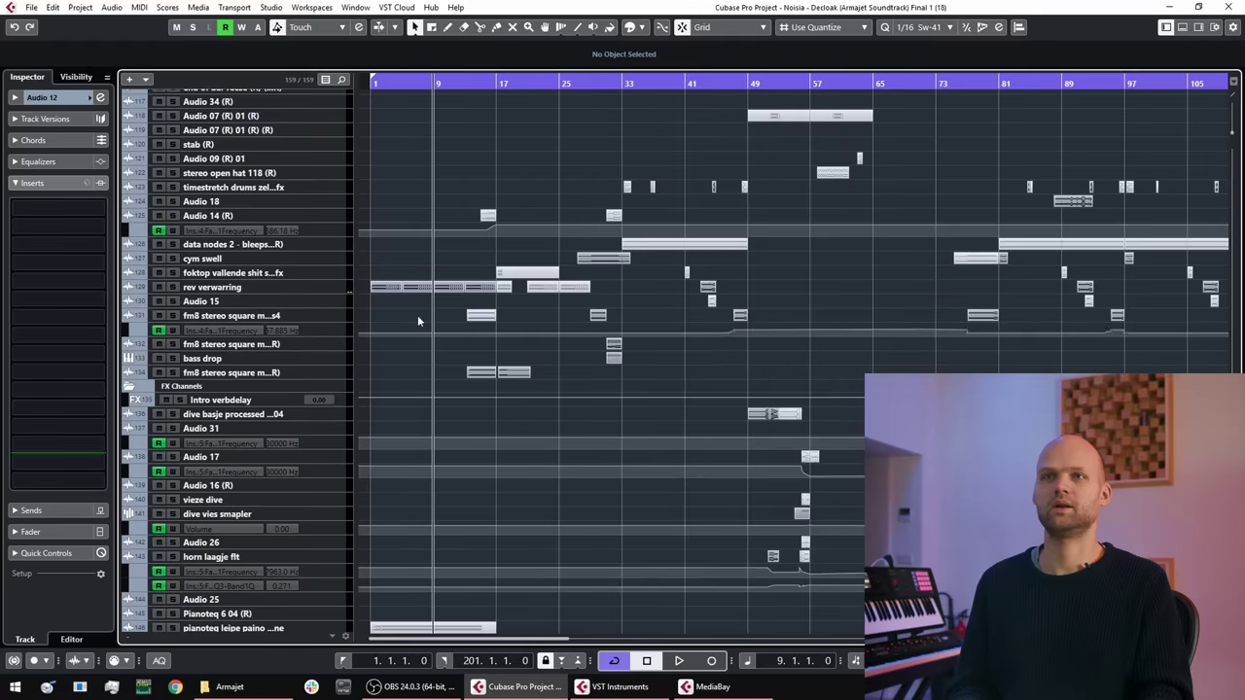
scroll(443, 295, down, 2)
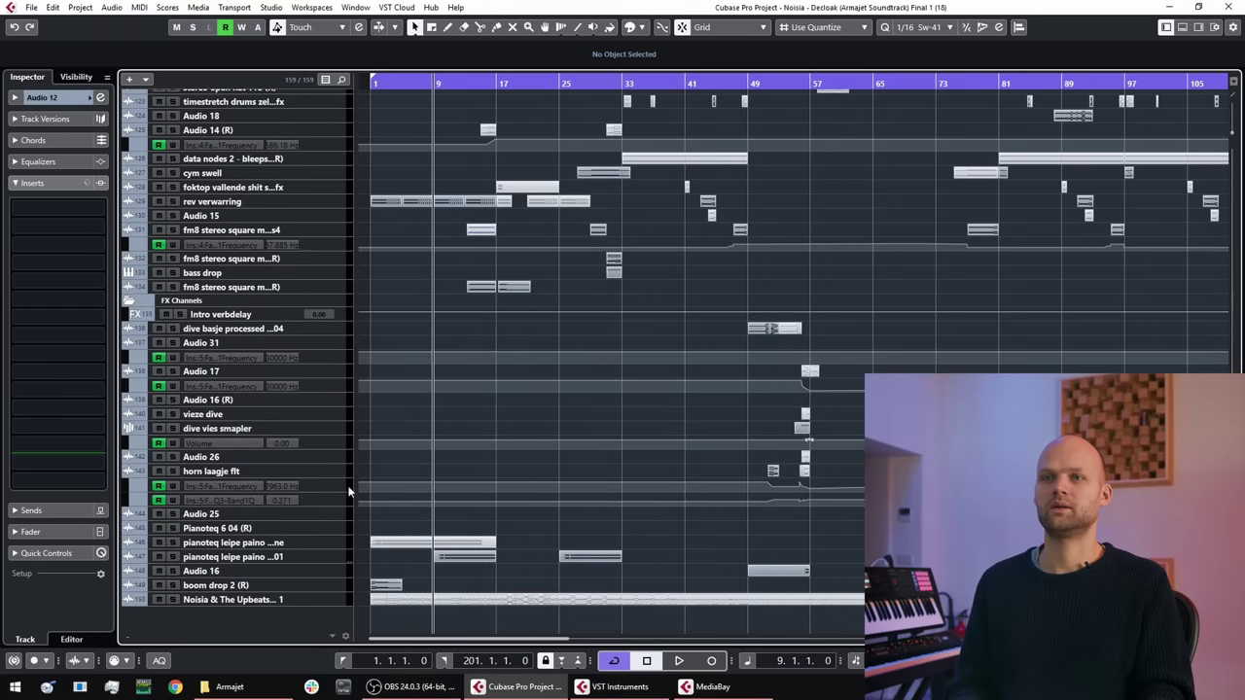
click(172, 556)
click(209, 558)
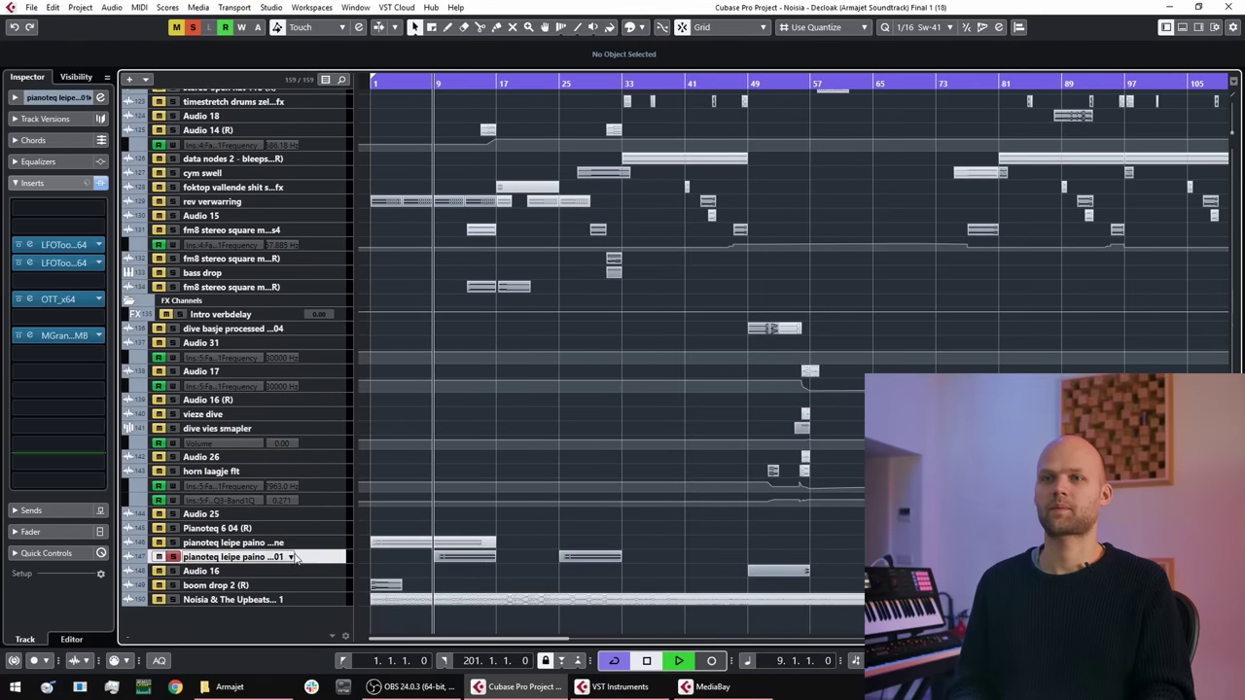
key(space)
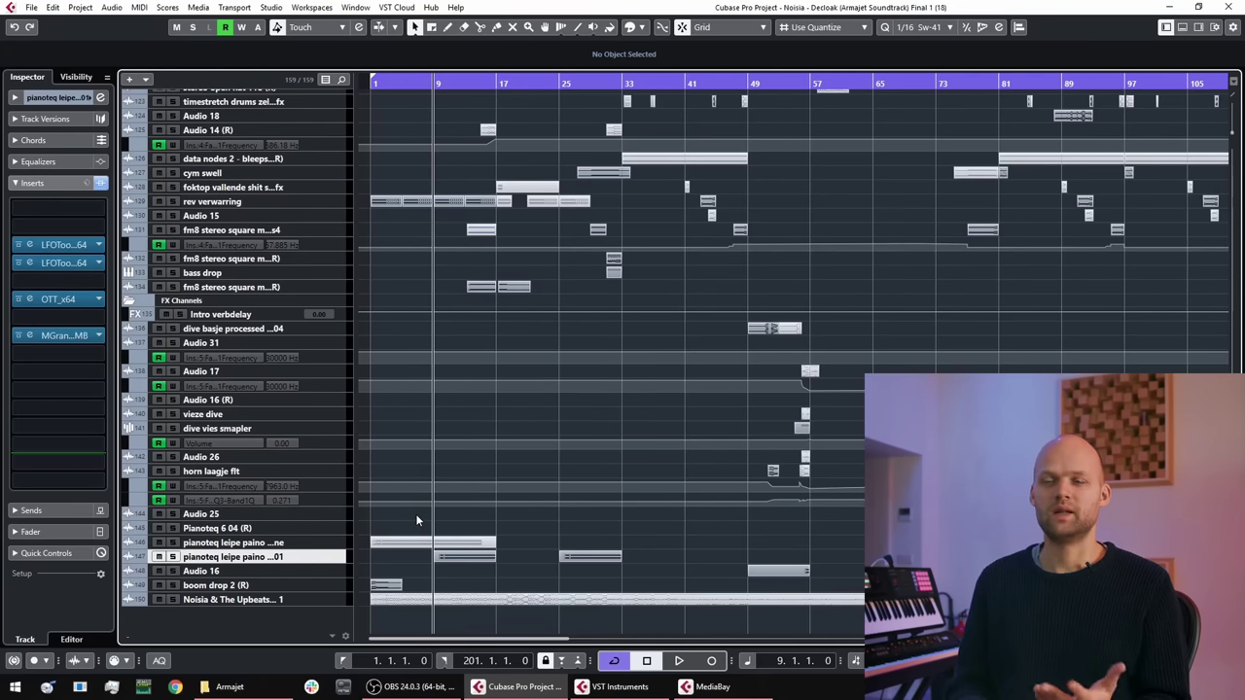
key(space)
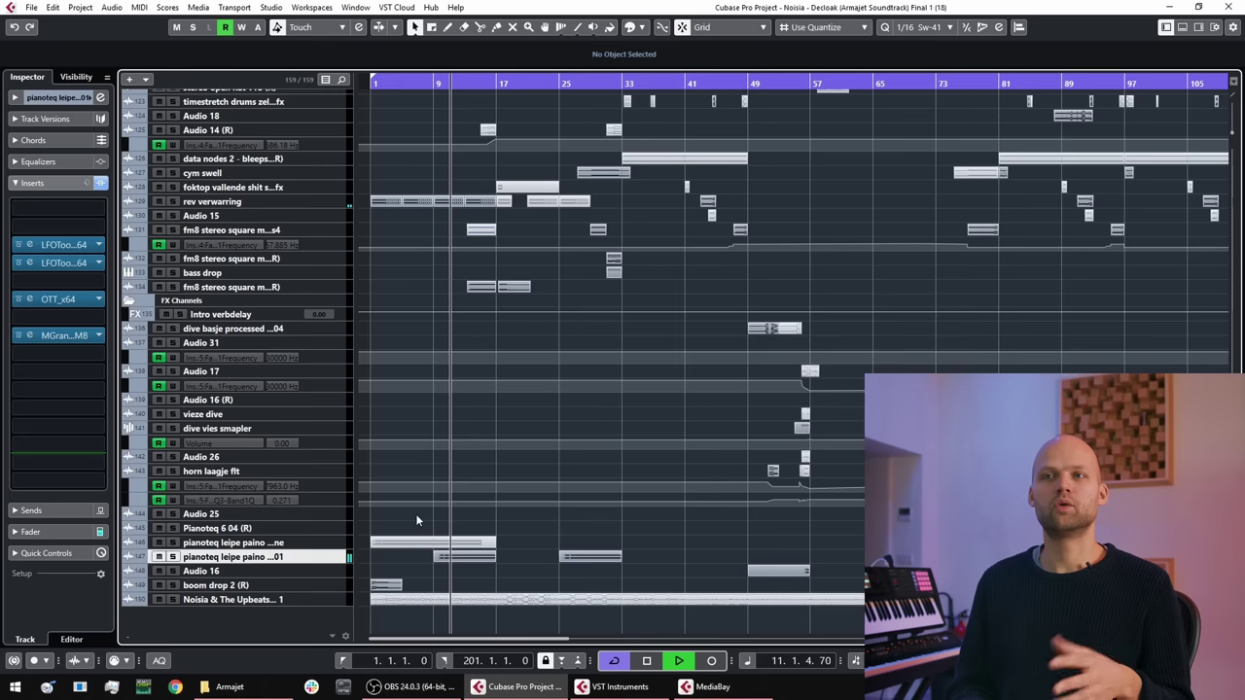
key(space)
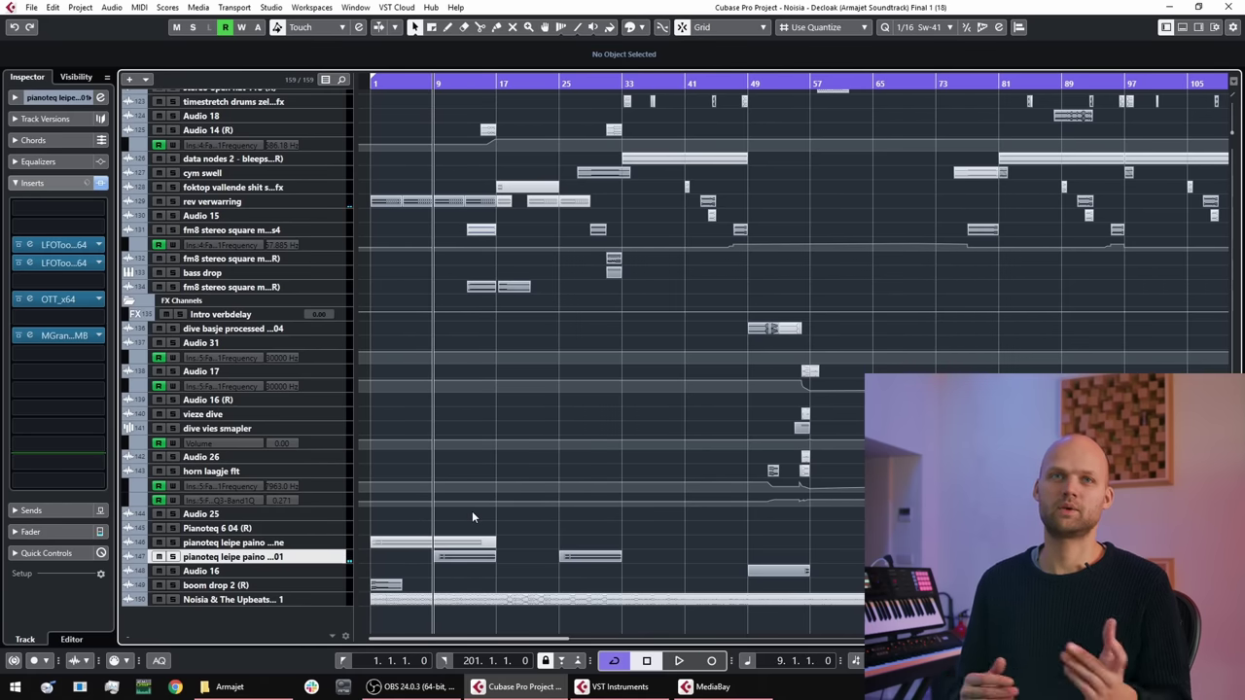
Step: Move the playback position to bar 17 and play the full mix while viewing the hi voc bnc track
scroll(491, 494, up, 5)
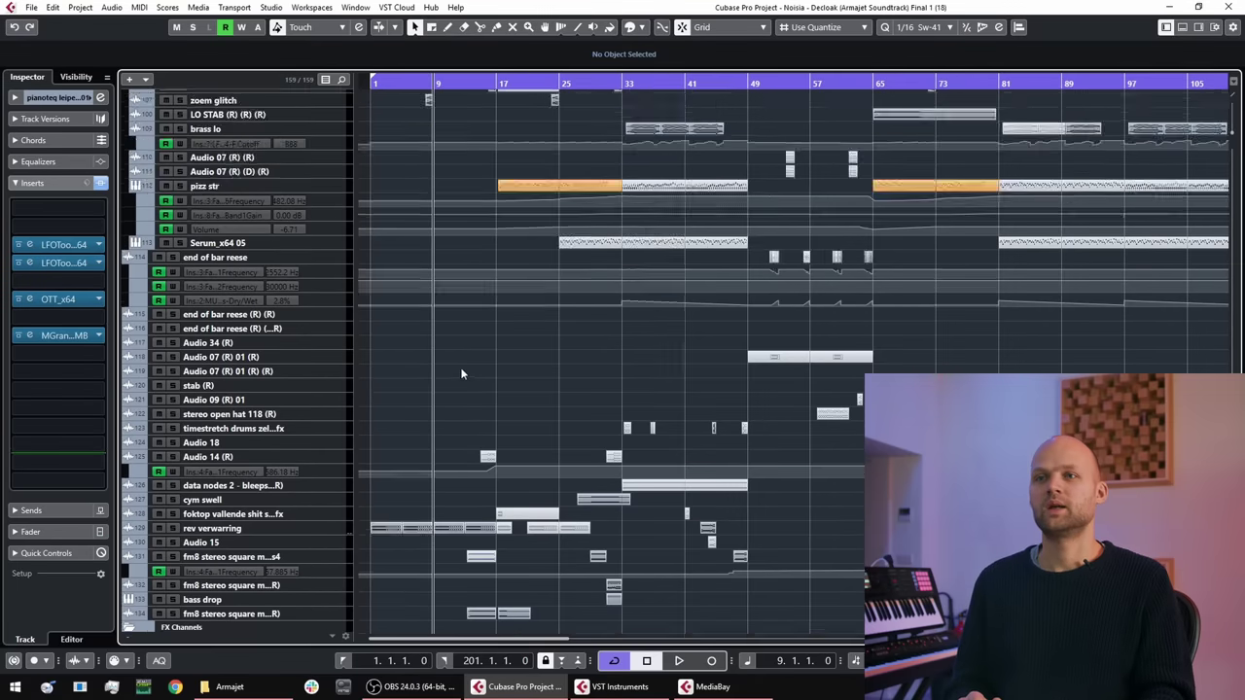
click(496, 85)
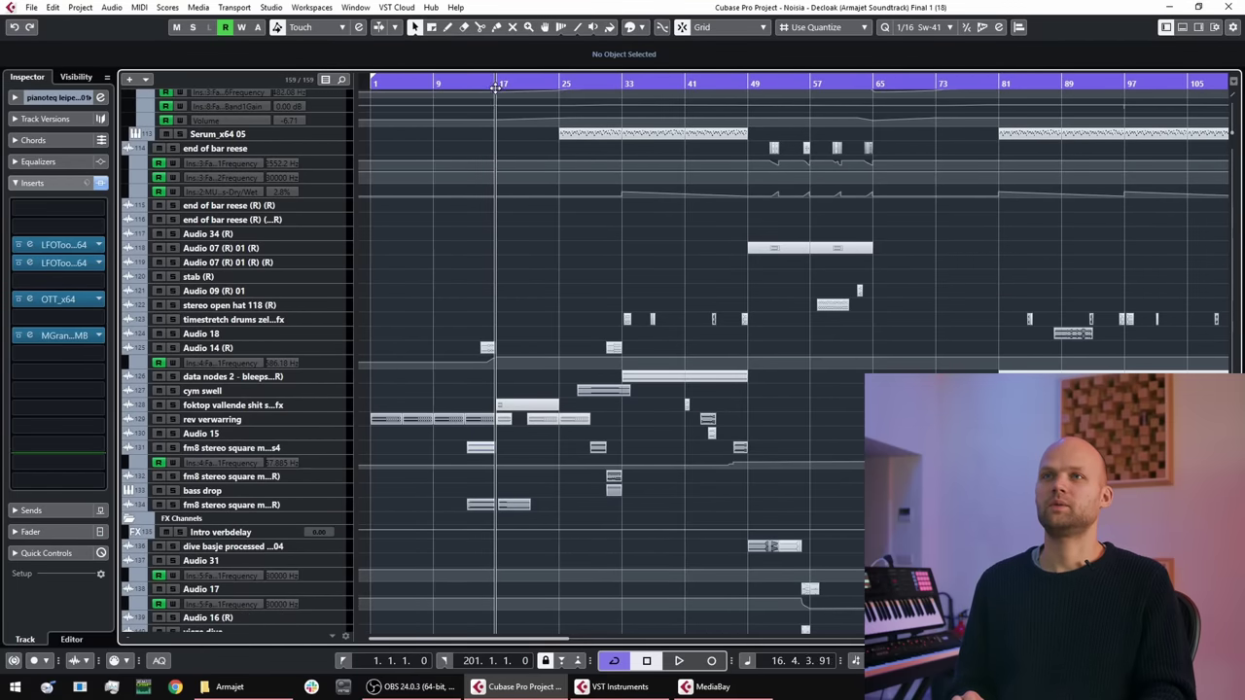
scroll(484, 259, up, 8)
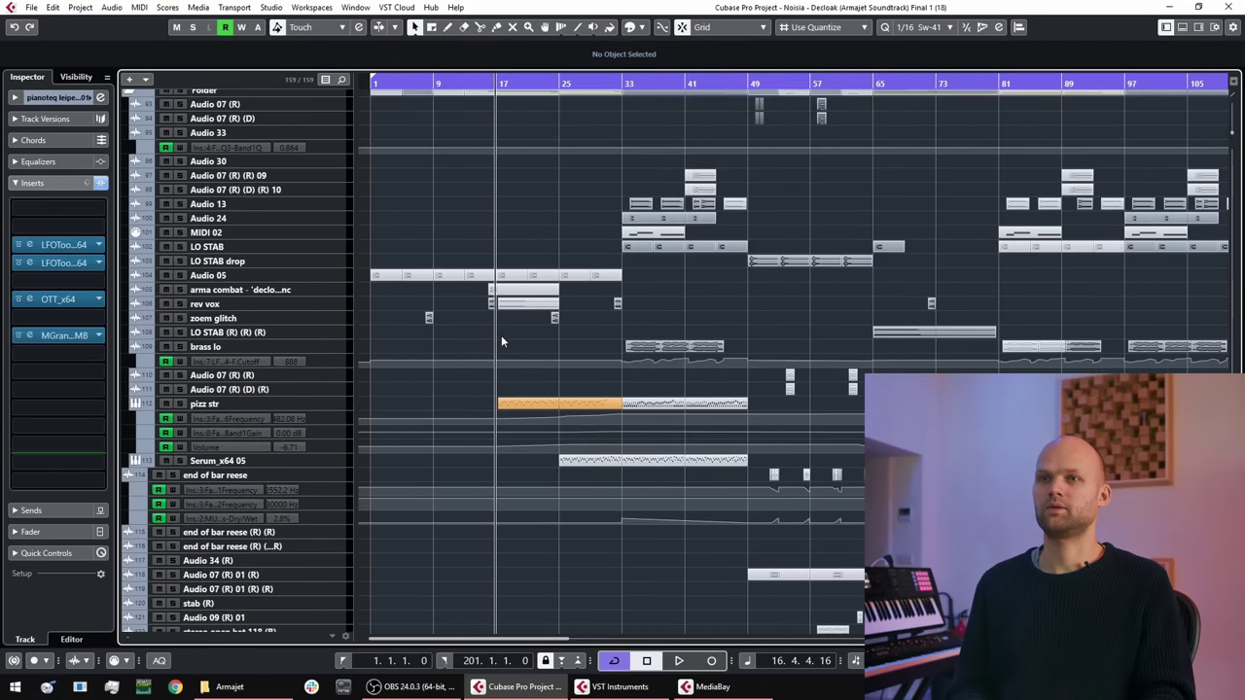
scroll(511, 345, up, 10)
scroll(512, 310, up, 5)
key(space)
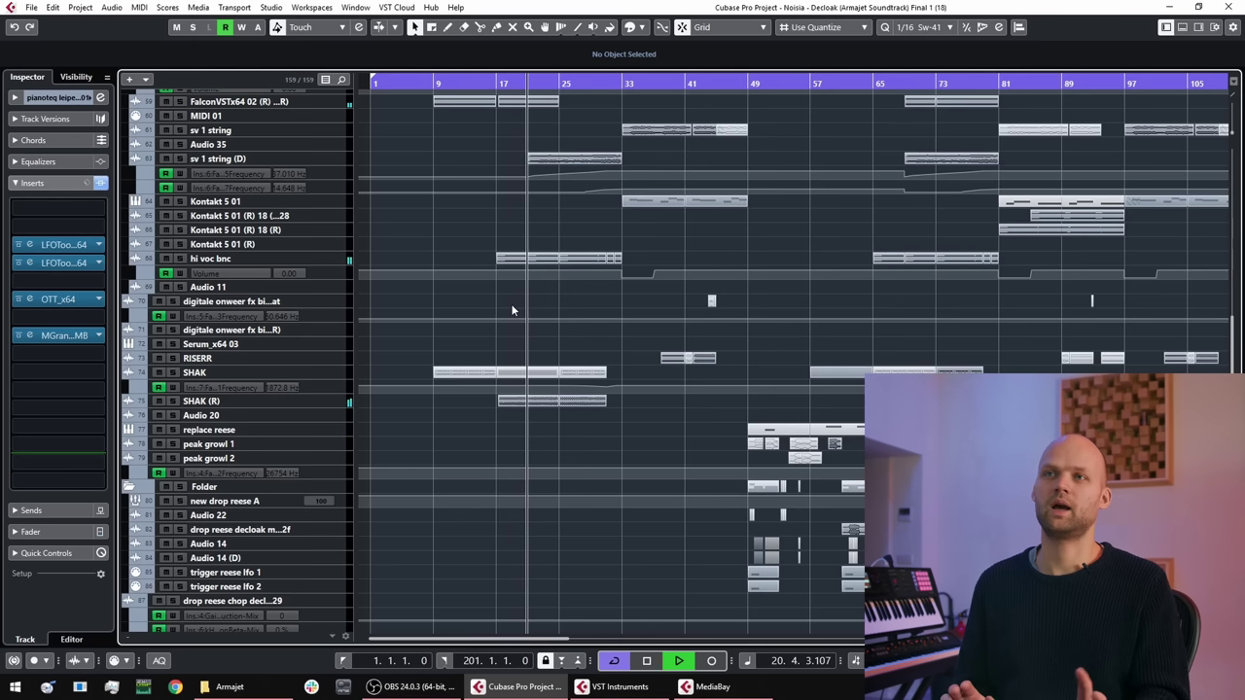
Step: Solo the hi voc bnc track to hear it alone, and stop playback with its solo switched off again
click(180, 258)
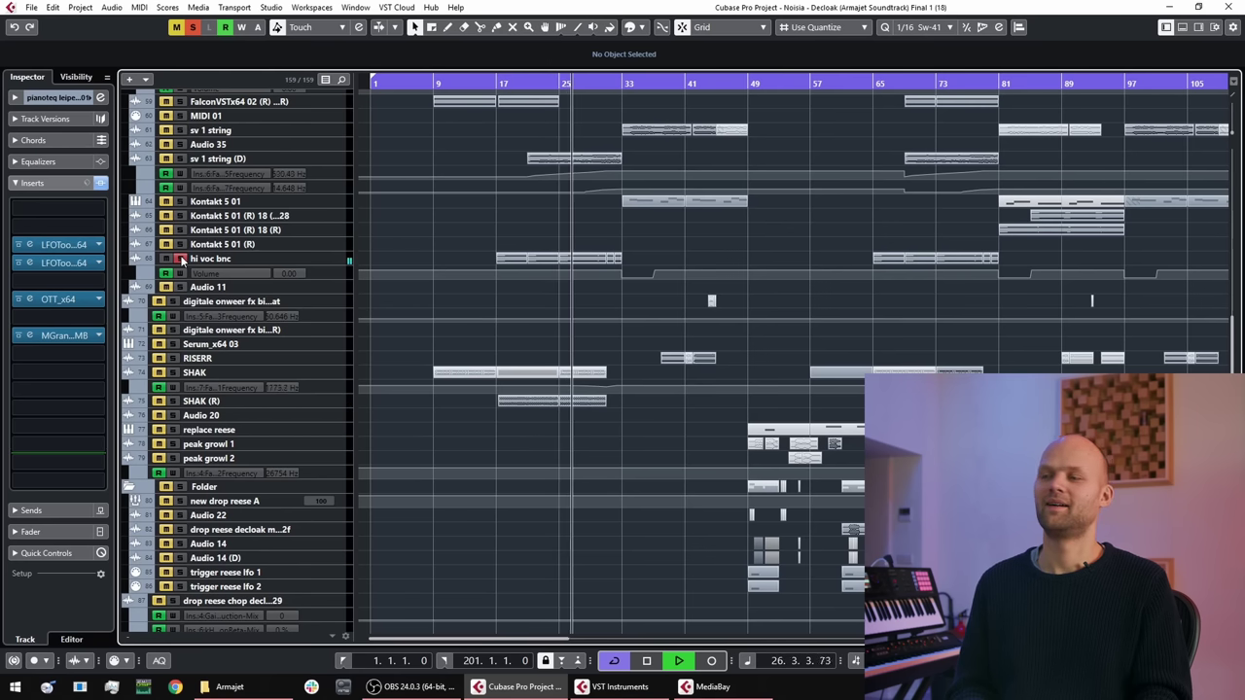
key(space)
click(181, 260)
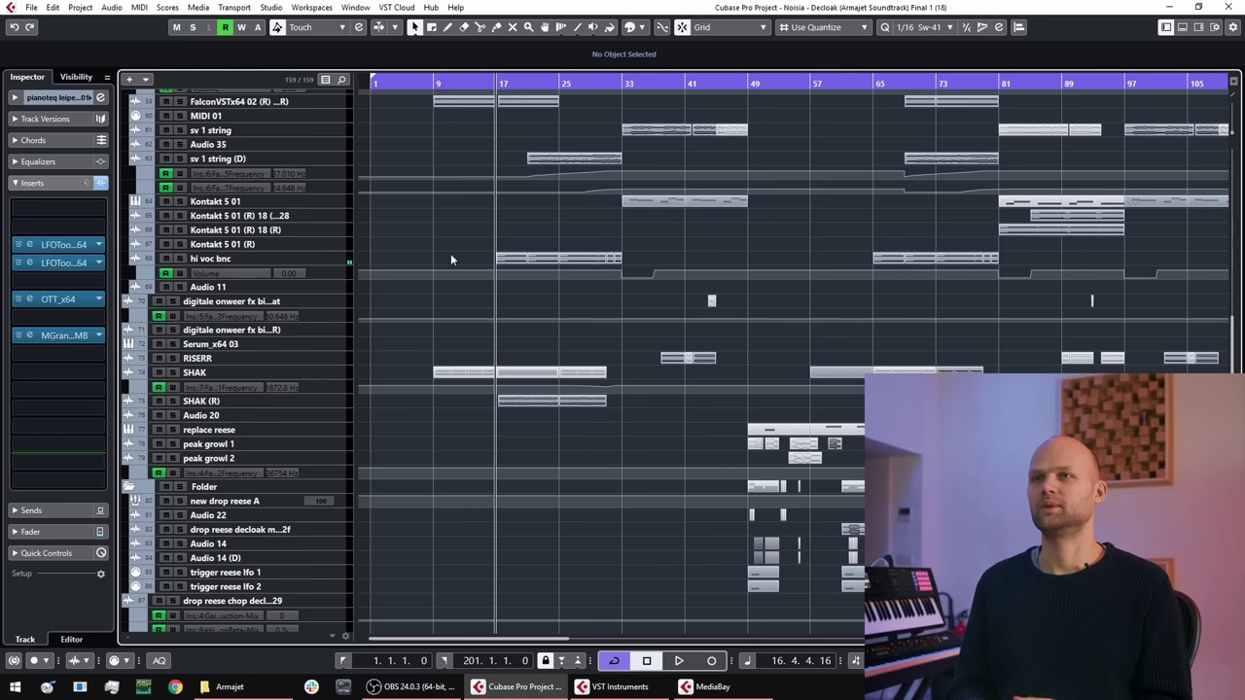
Step: Mute the kick folder containing the kick and drum tracks
scroll(425, 233, up, 5)
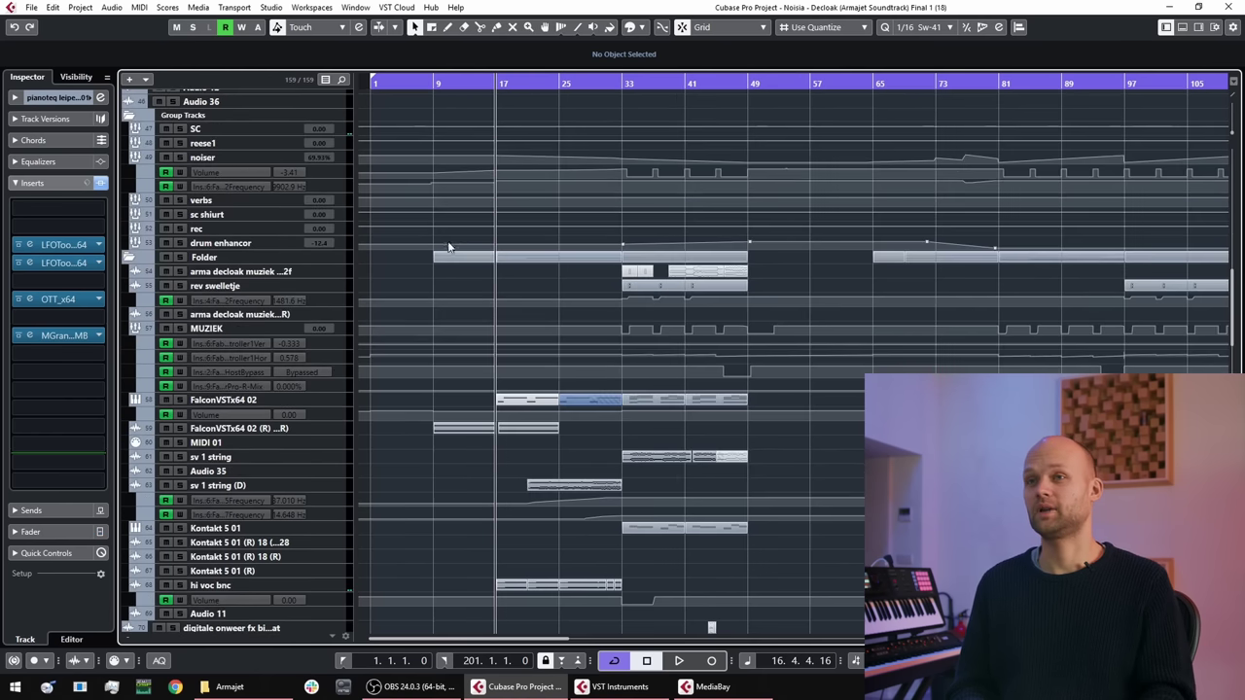
scroll(495, 290, down, 4)
scroll(477, 338, up, 1)
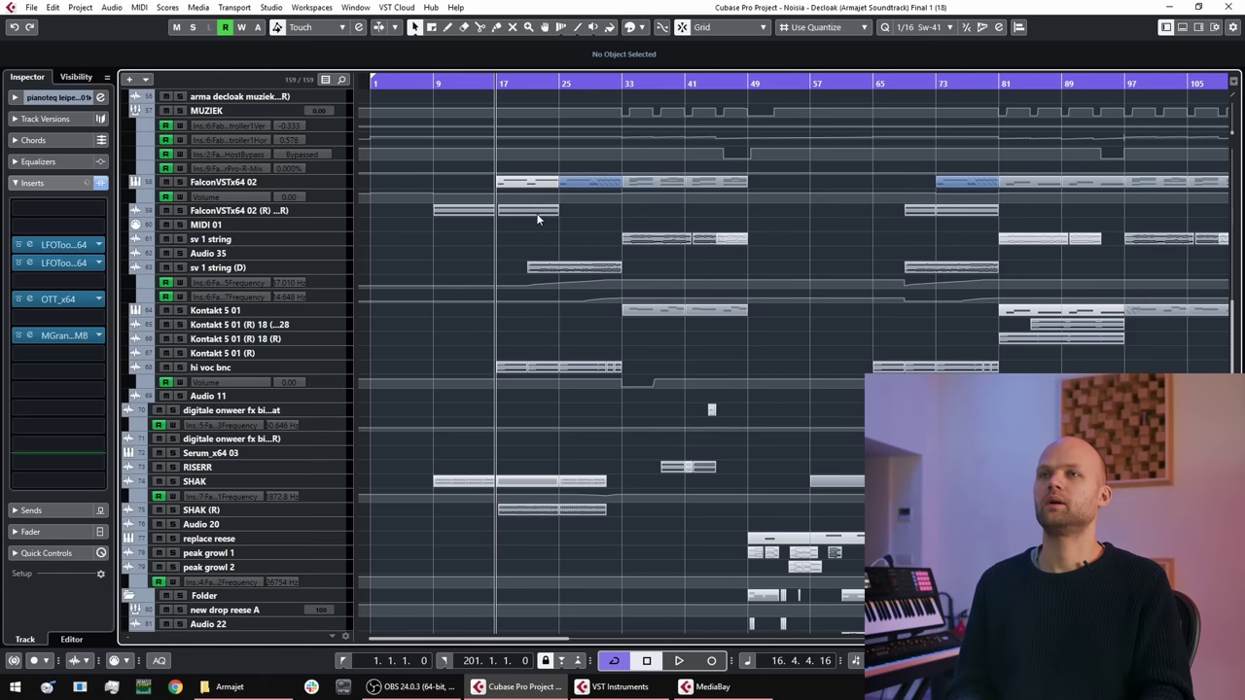
scroll(431, 238, up, 15)
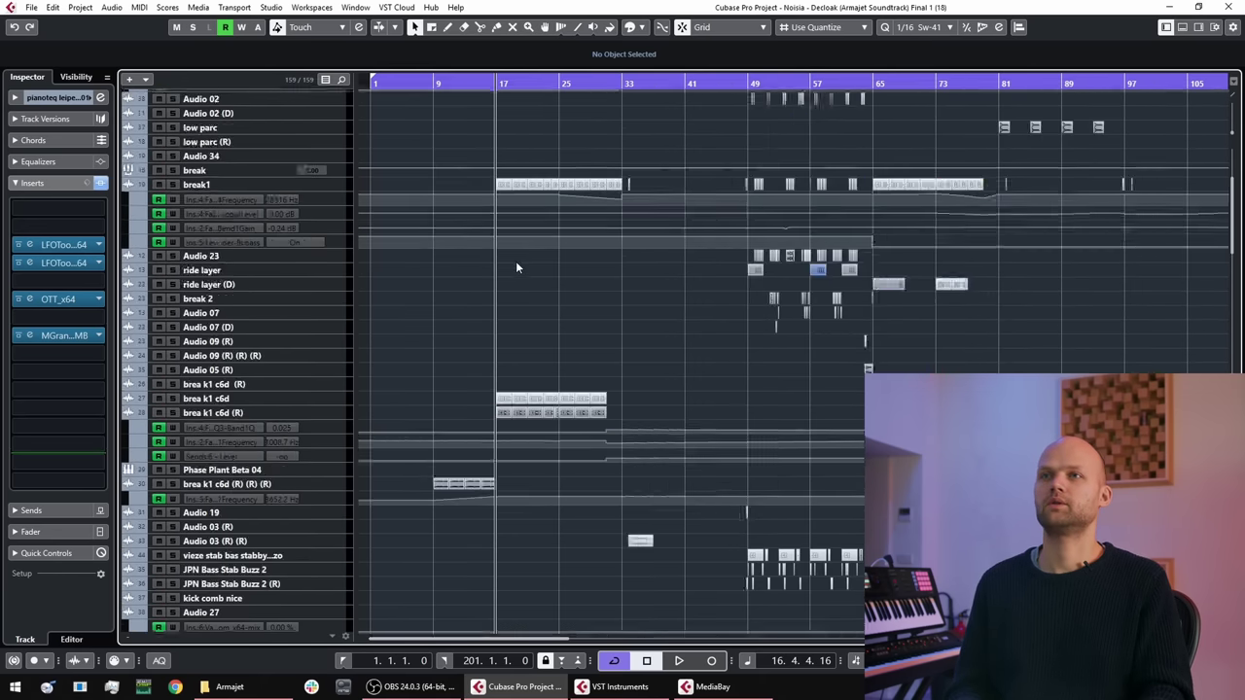
scroll(270, 275, down, 5)
scroll(505, 335, up, 5)
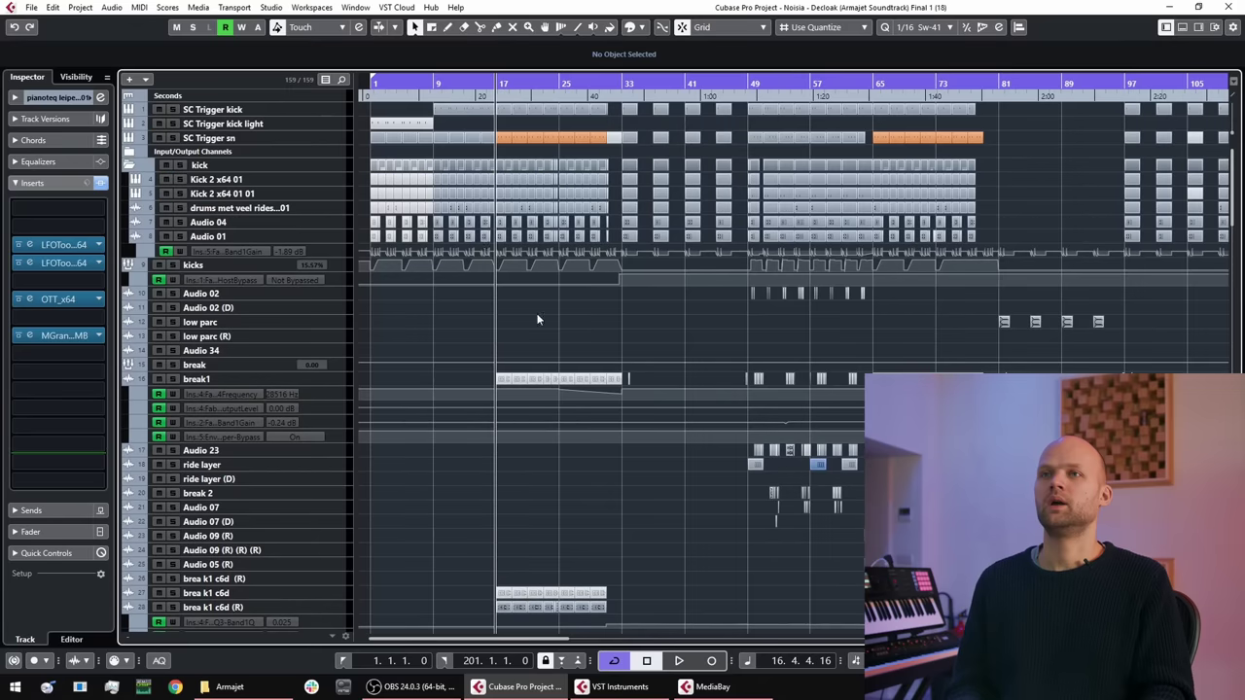
click(166, 166)
Step: Audition the brea k1 c6d (R) break track in solo from bar 17, and leave it unsoloed but muted
scroll(468, 306, down, 7)
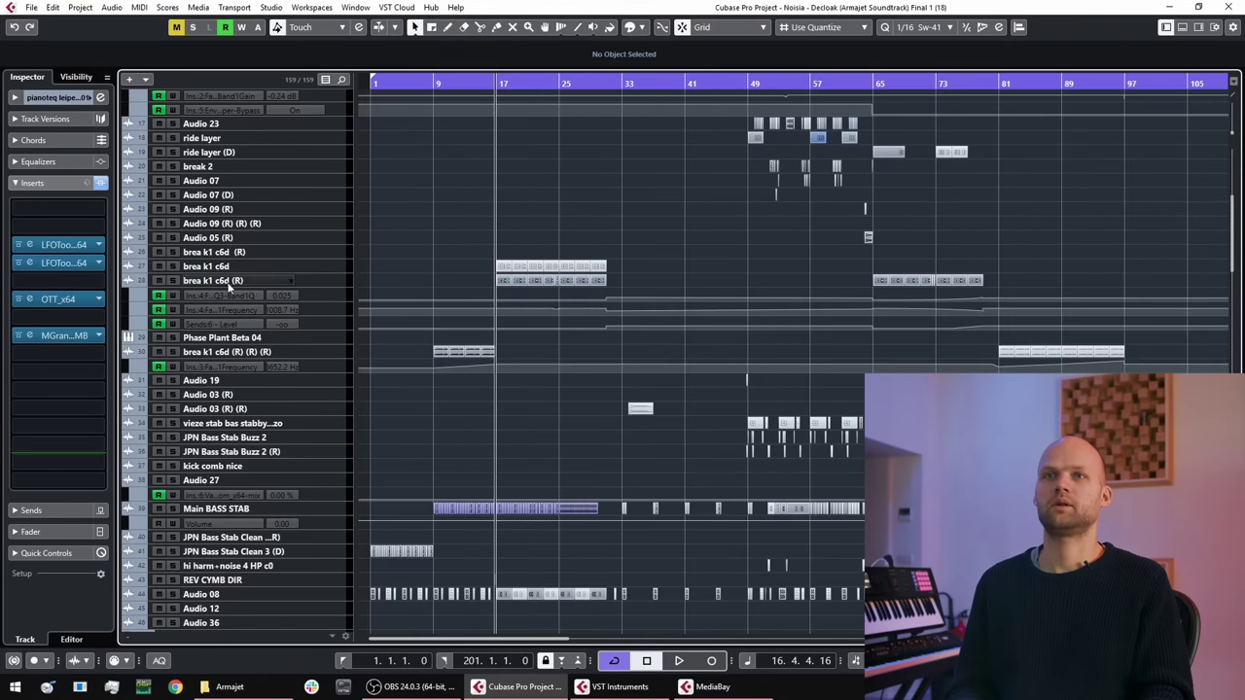
click(174, 281)
key(space)
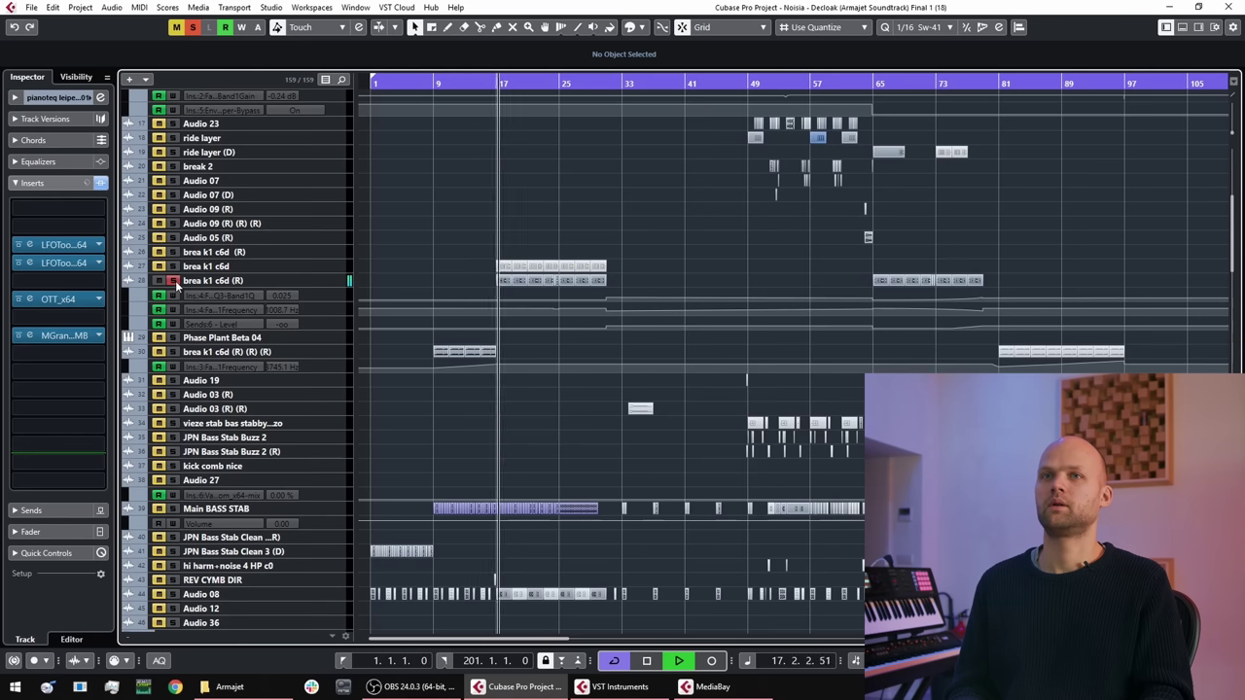
key(space)
click(175, 280)
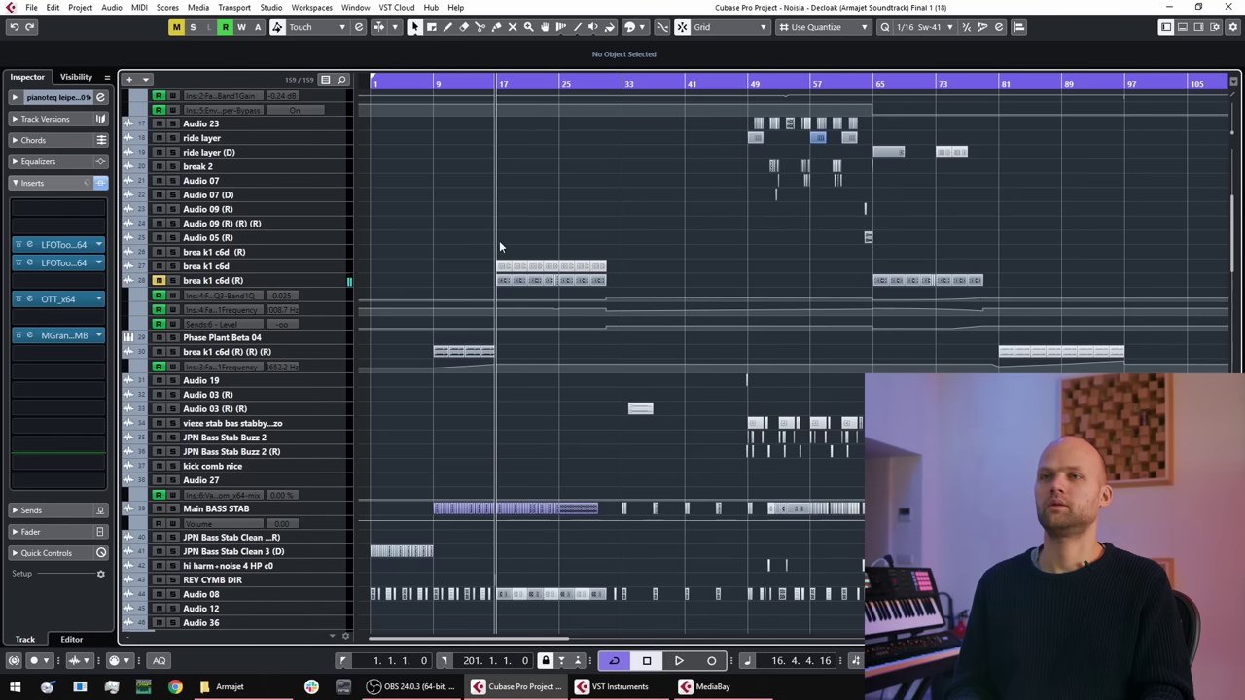
Step: Mute the Main BASS STAB track and start playback from bar 17
scroll(442, 387, down, 2)
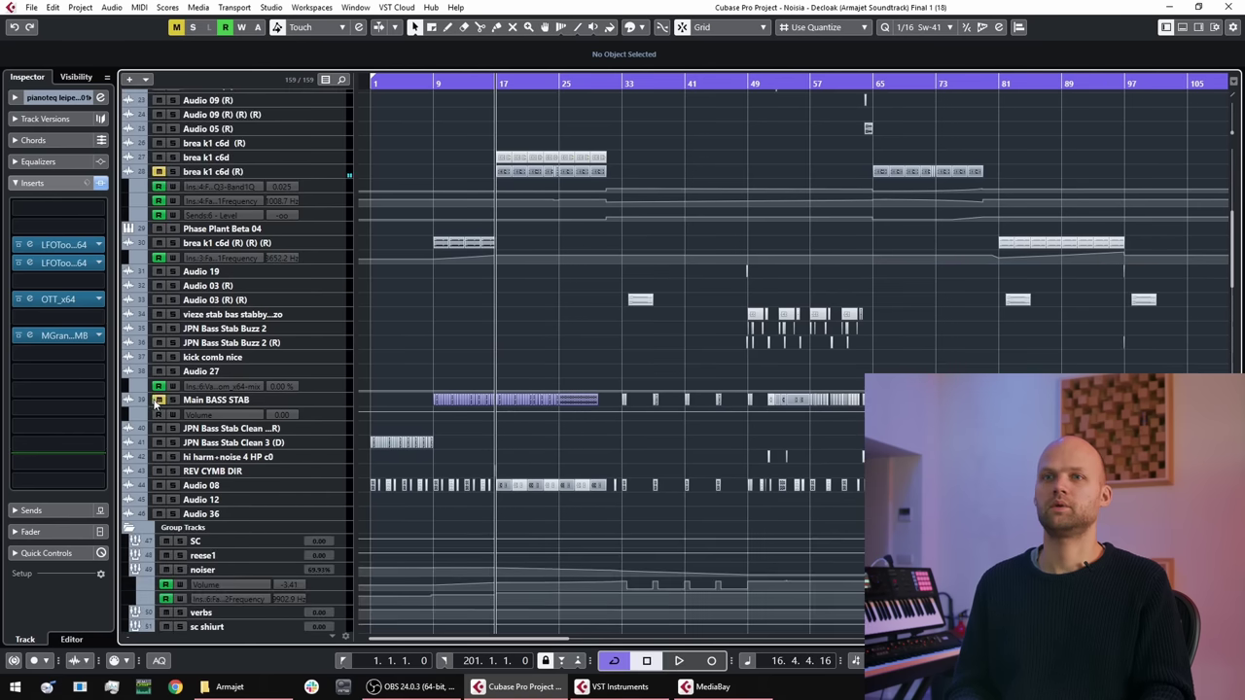
scroll(527, 353, up, 4)
scroll(497, 325, down, 2)
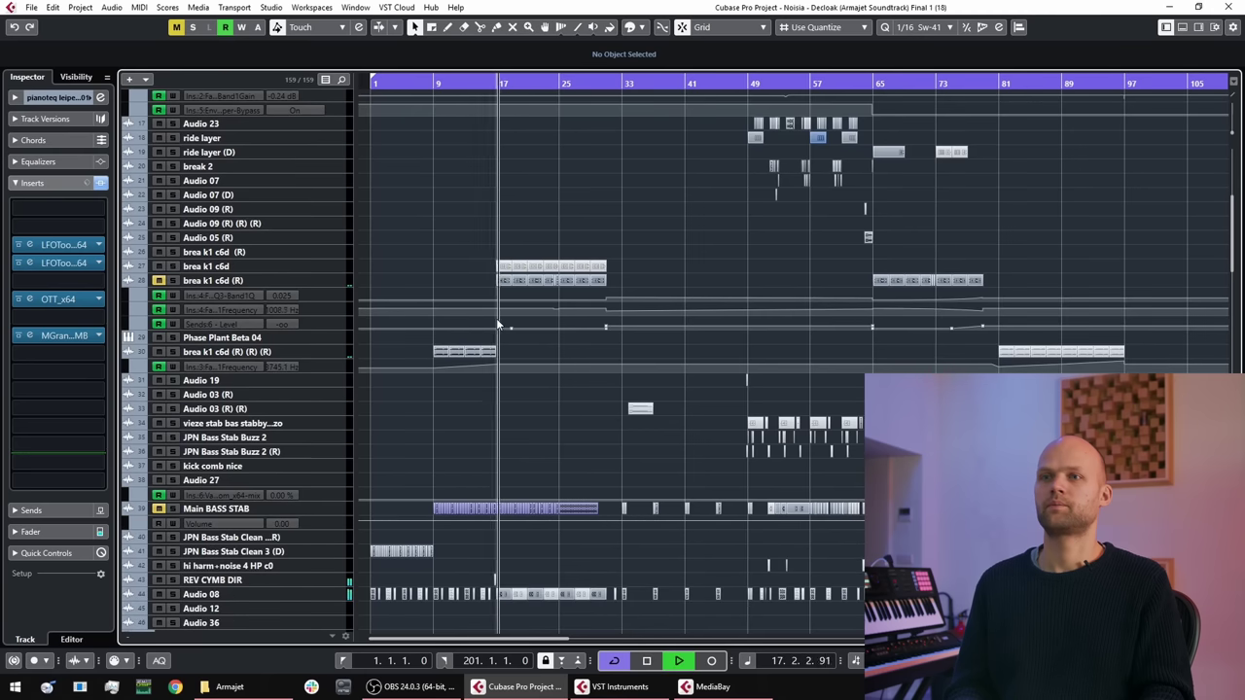
Step: Mute the SC Trigger kick, SC Trigger kick light and SC Trigger sn tracks during playback
scroll(496, 325, down, 2)
scroll(496, 317, up, 6)
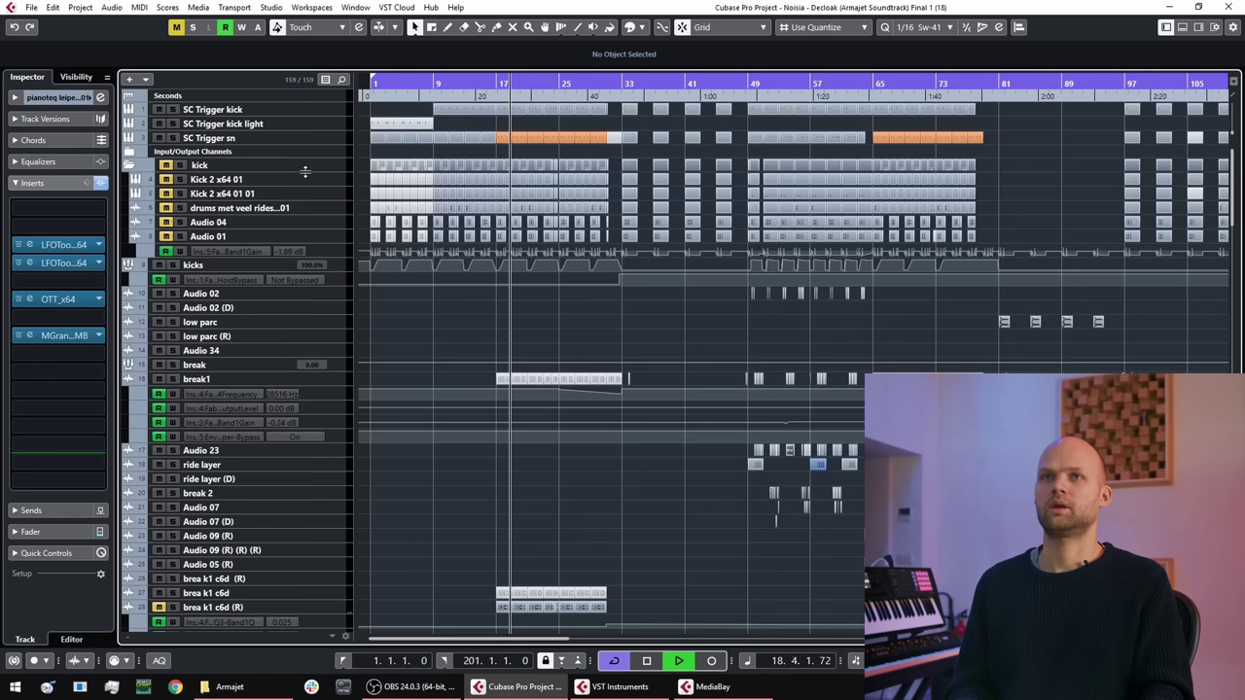
click(162, 140)
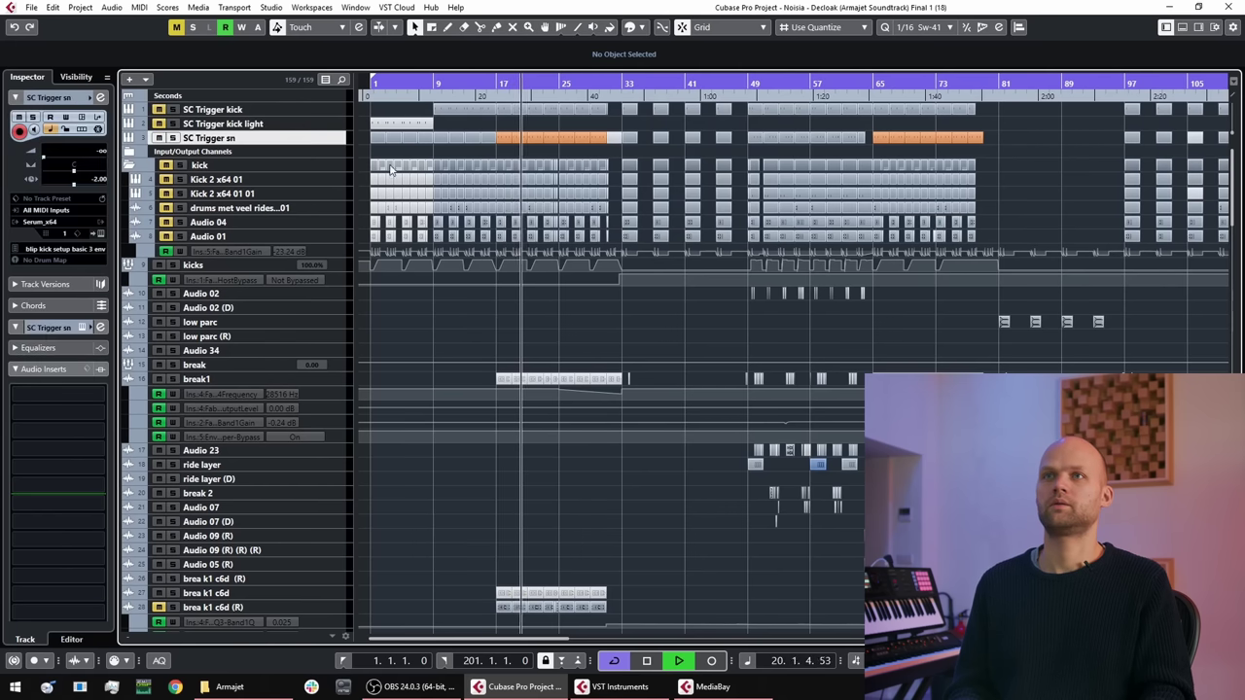
Step: Listen to the remaining musical layers up to bar 33 while viewing their tracks, and stop playback
scroll(530, 204, down, 5)
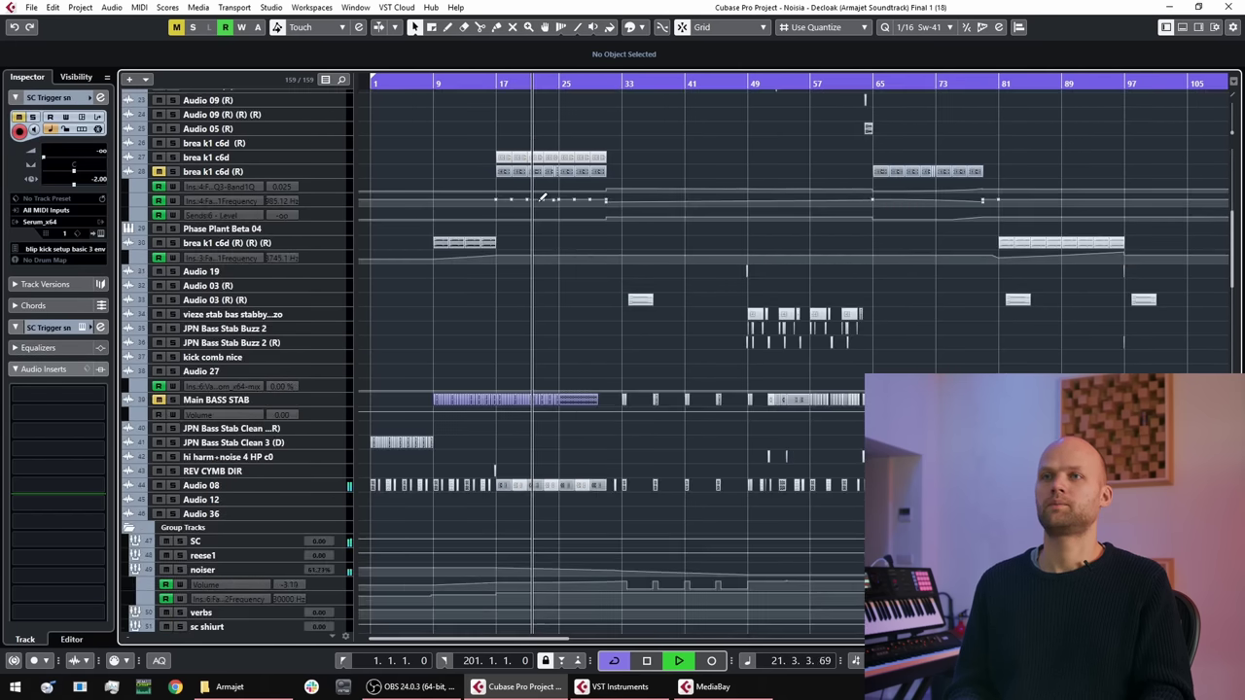
scroll(537, 200, down, 3)
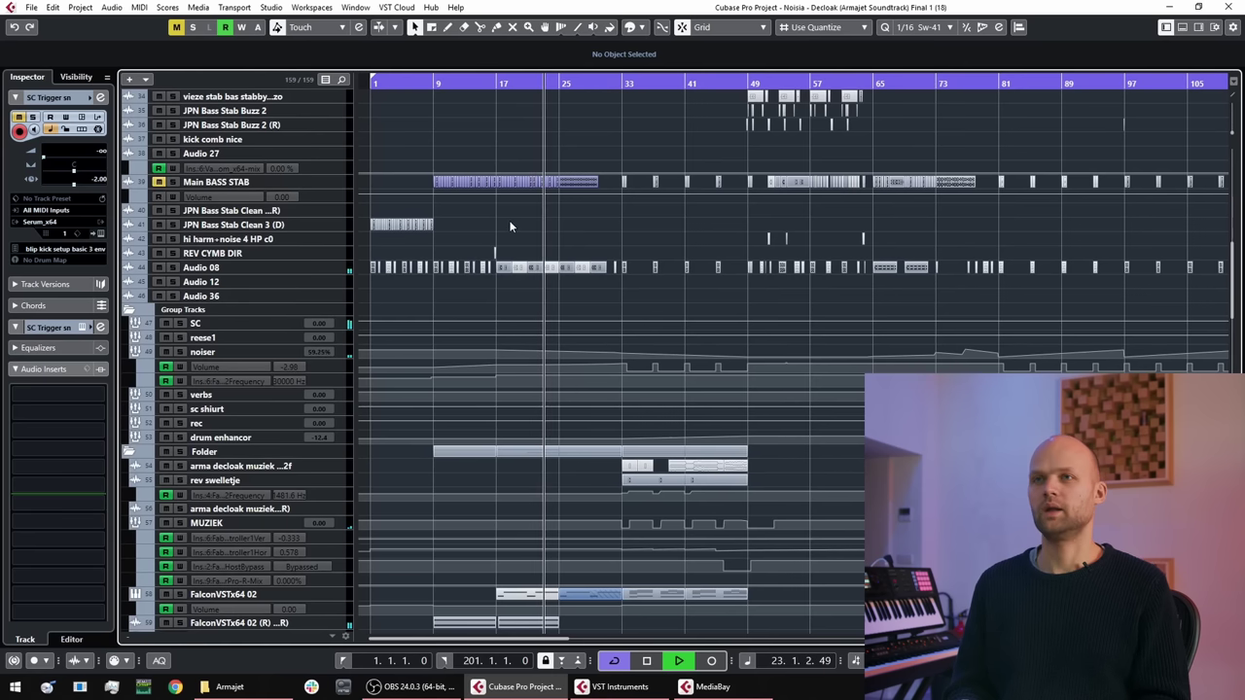
scroll(513, 223, down, 5)
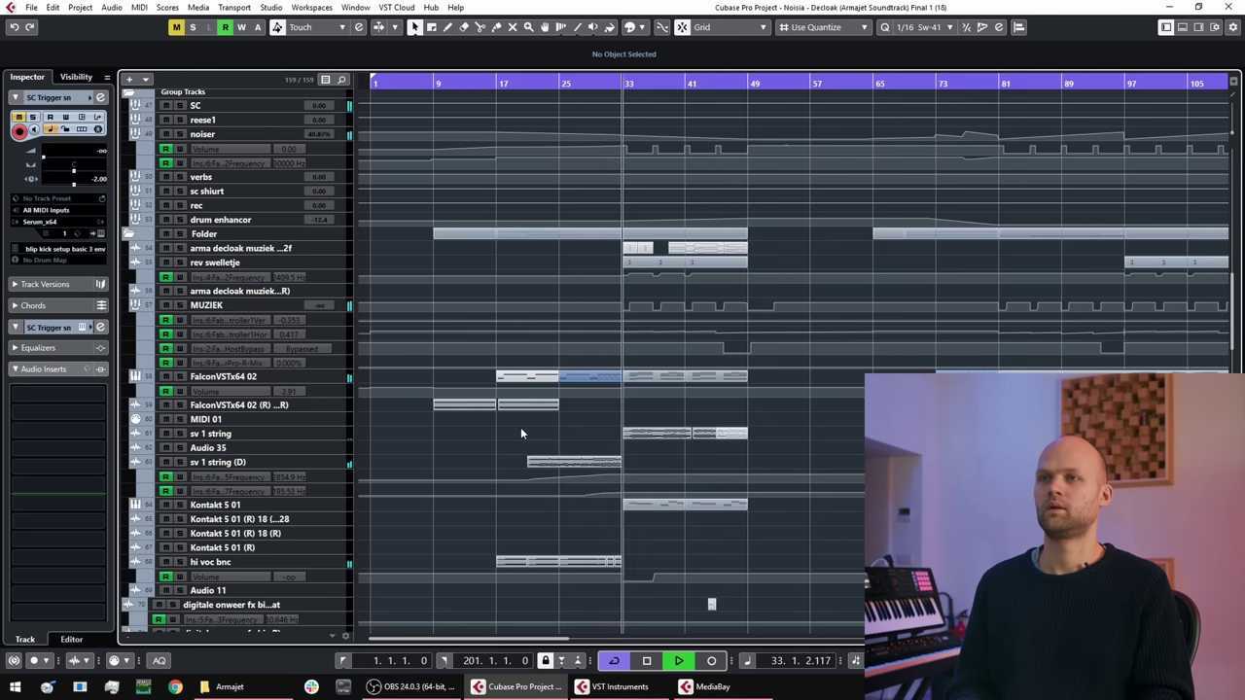
key(space)
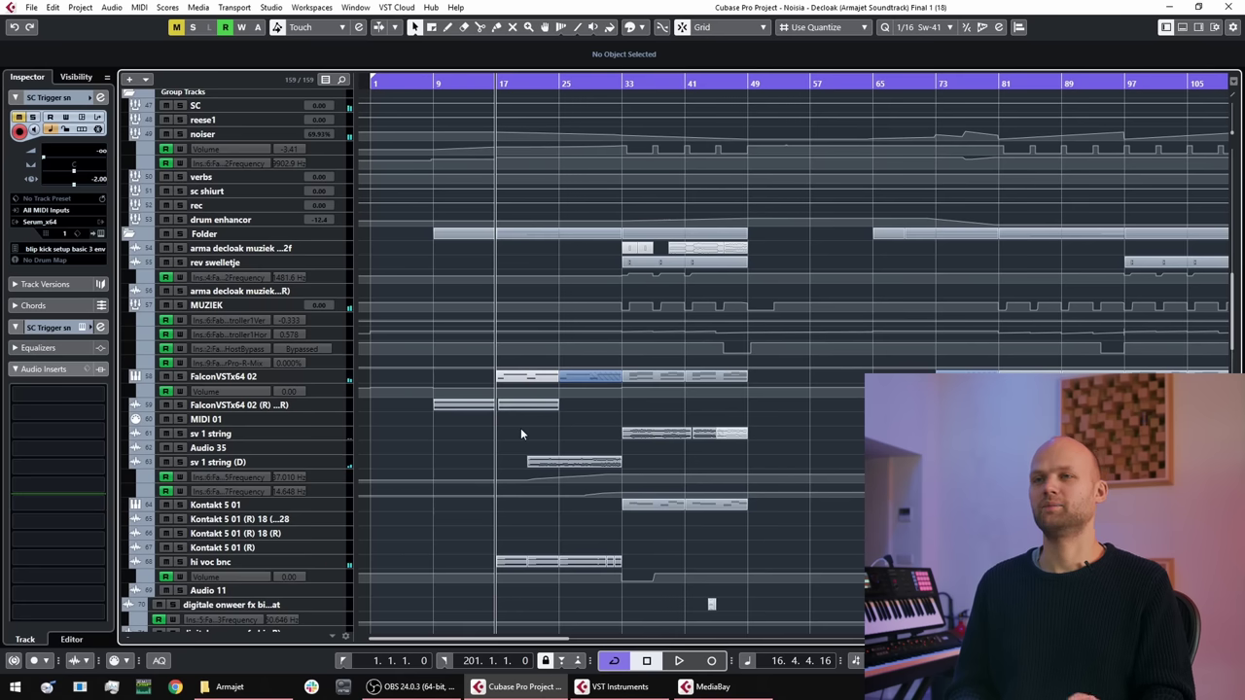
scroll(520, 428, down, 5)
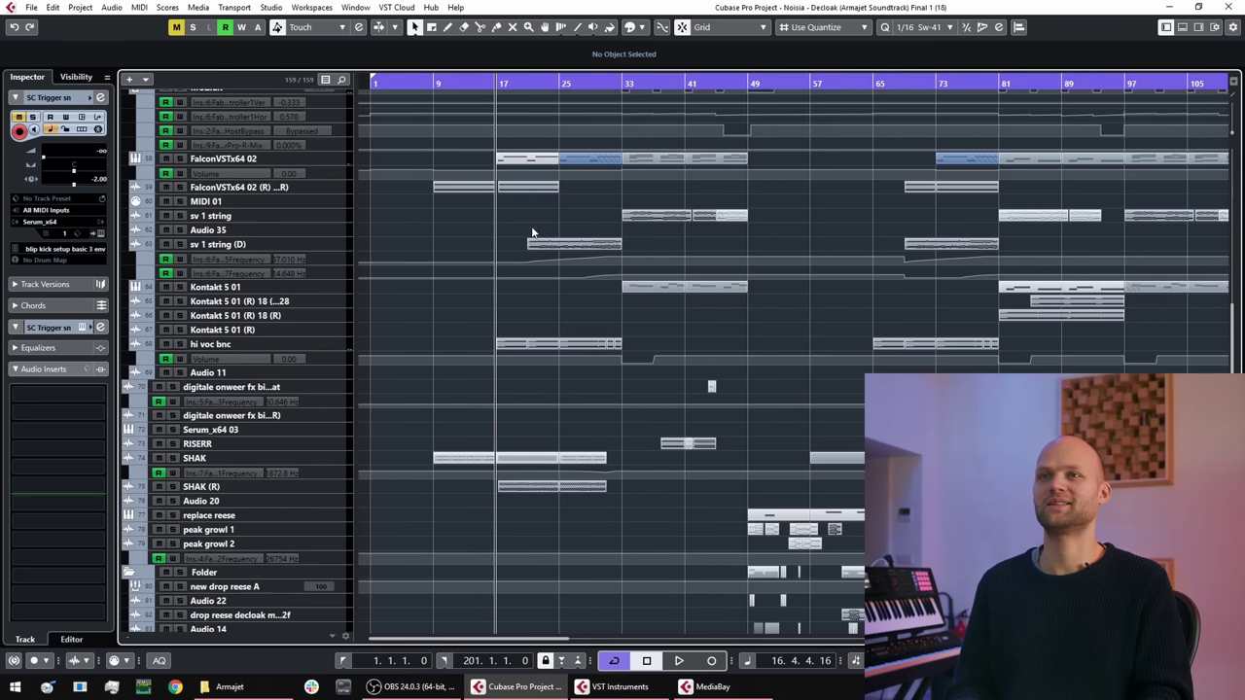
scroll(532, 234, up, 3)
scroll(539, 214, up, 3)
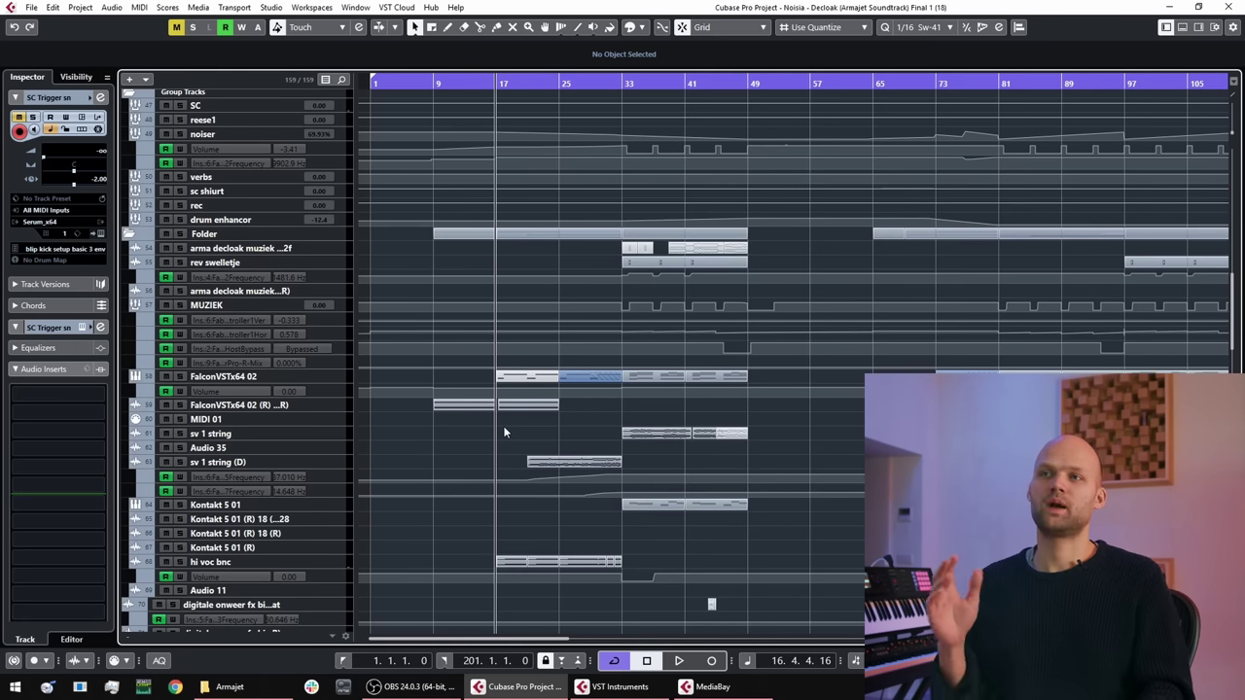
click(620, 84)
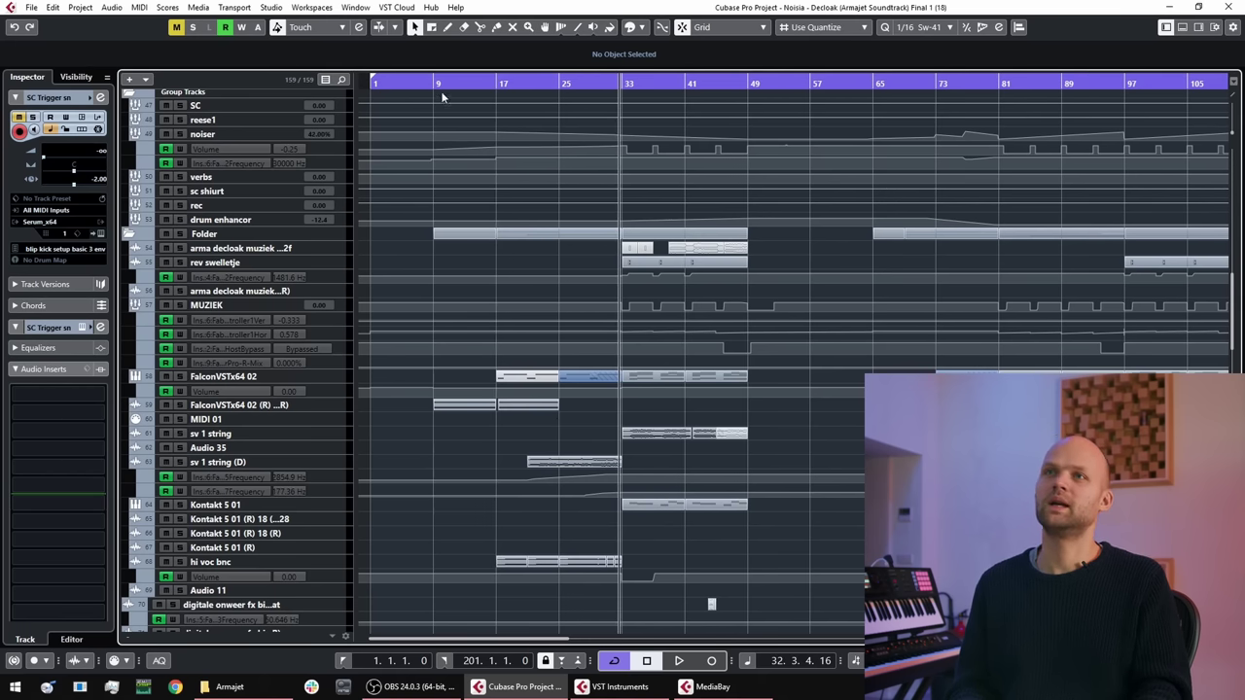
Step: Set the playback position to bar 17, view the pizz str track's Kontakt instrument, and close it
click(496, 84)
scroll(525, 466, down, 6)
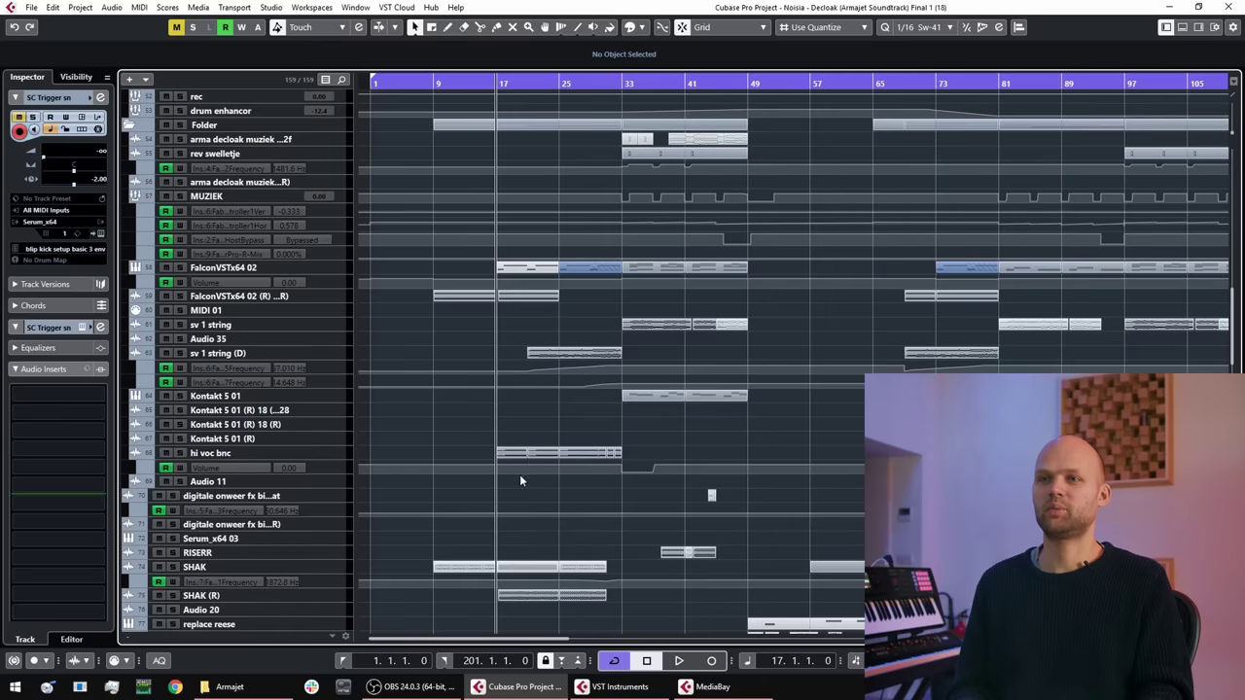
scroll(544, 428, down, 7)
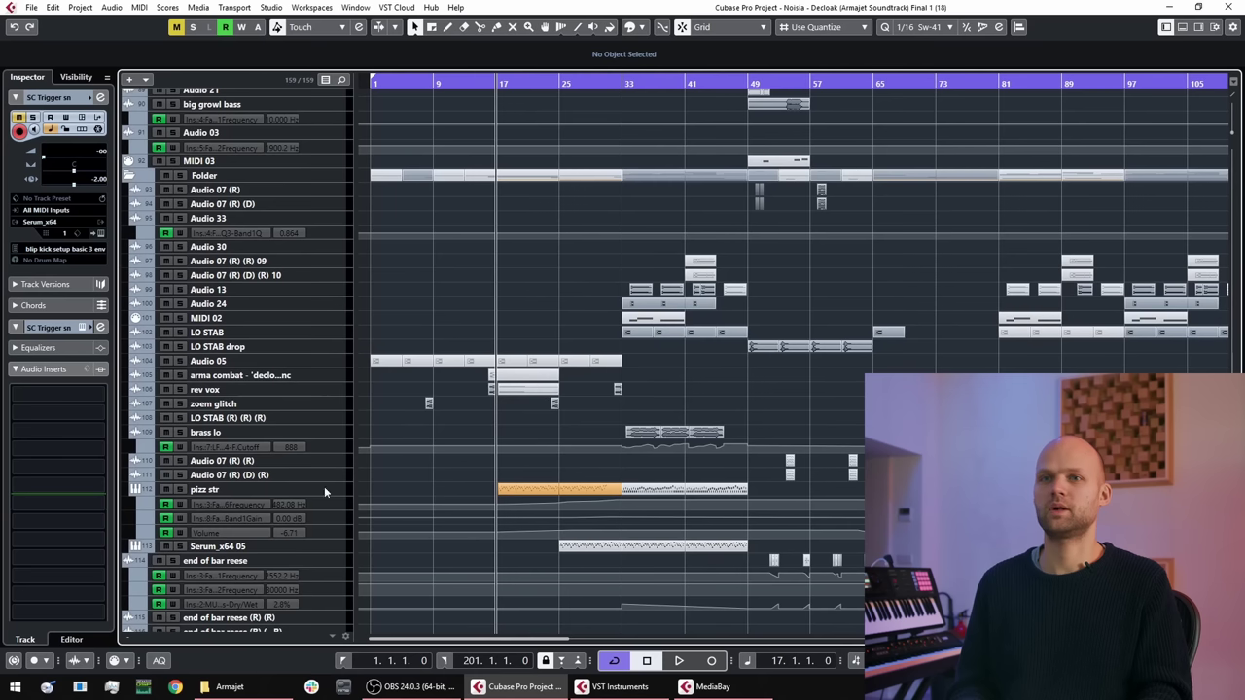
click(176, 490)
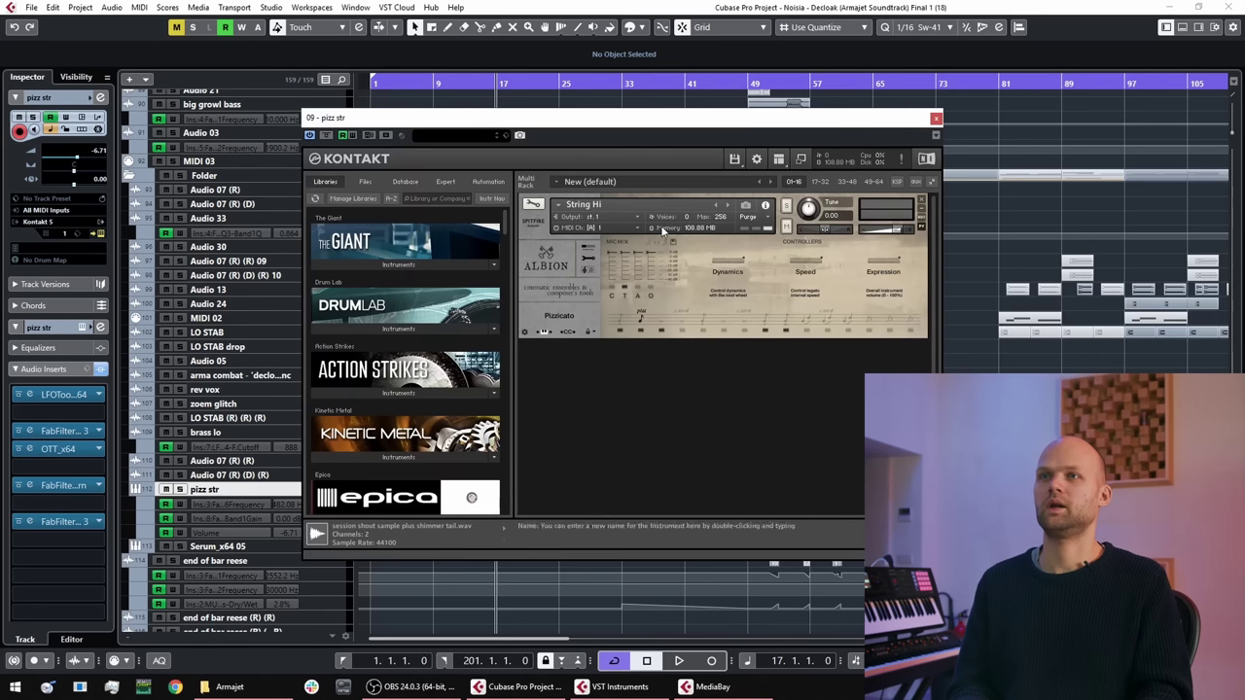
click(935, 120)
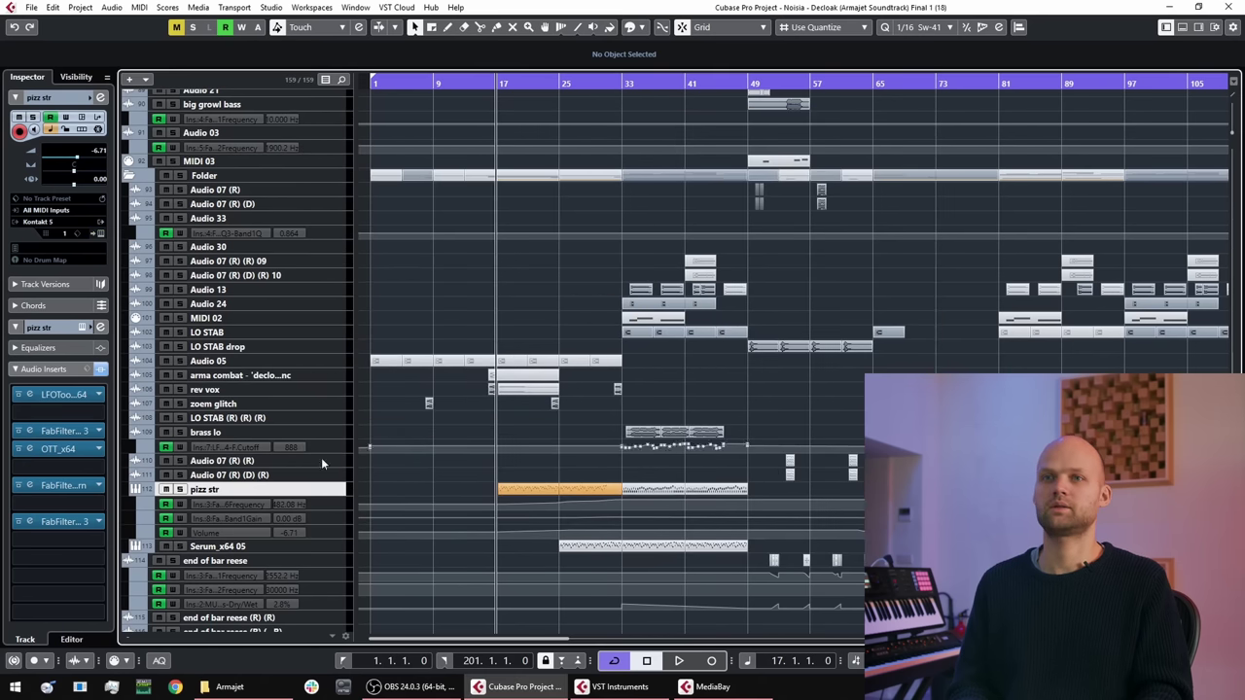
Step: Play the pizz str track in solo from bar 17 and view its first part's notes in the key editor
click(180, 490)
key(space)
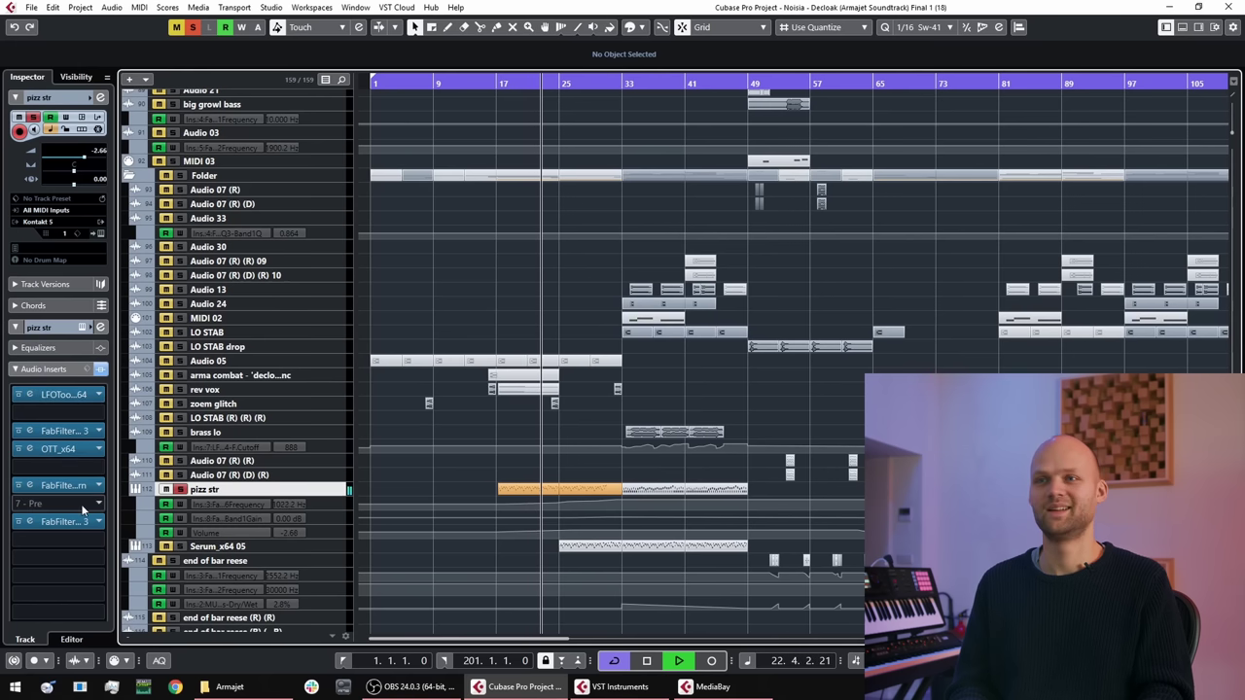
double_click(533, 494)
key(g)
key(g)
key(g)
key(g)
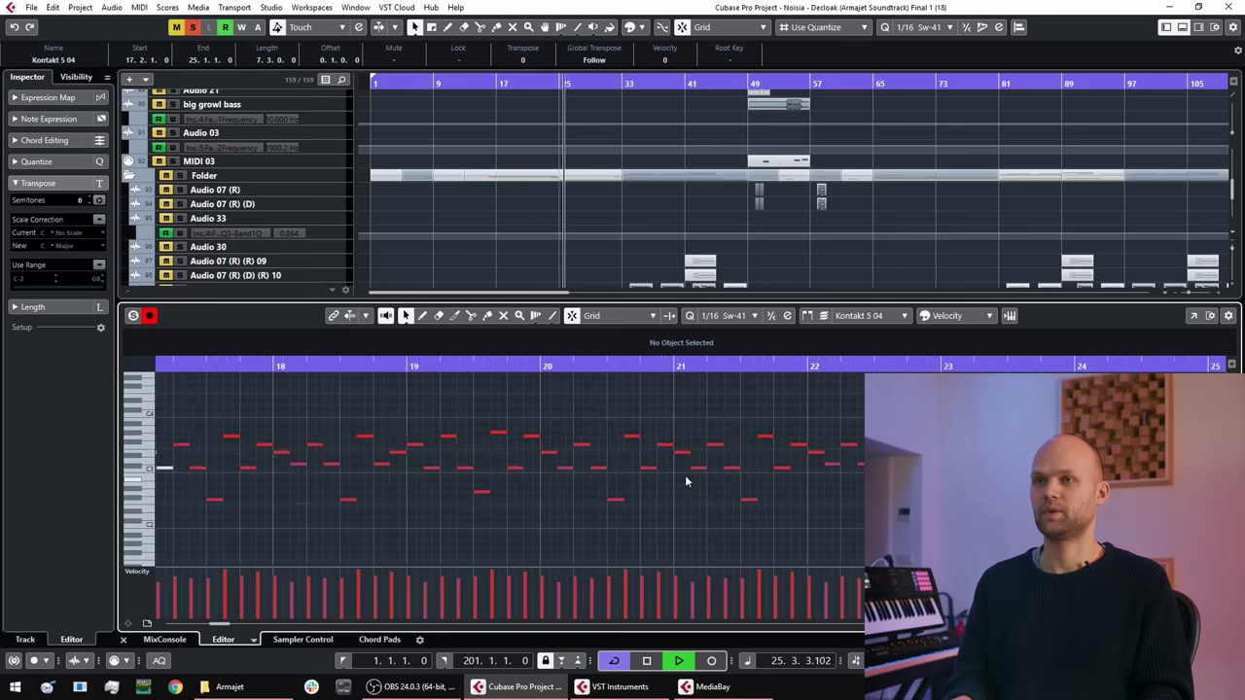
key(ctrl+e)
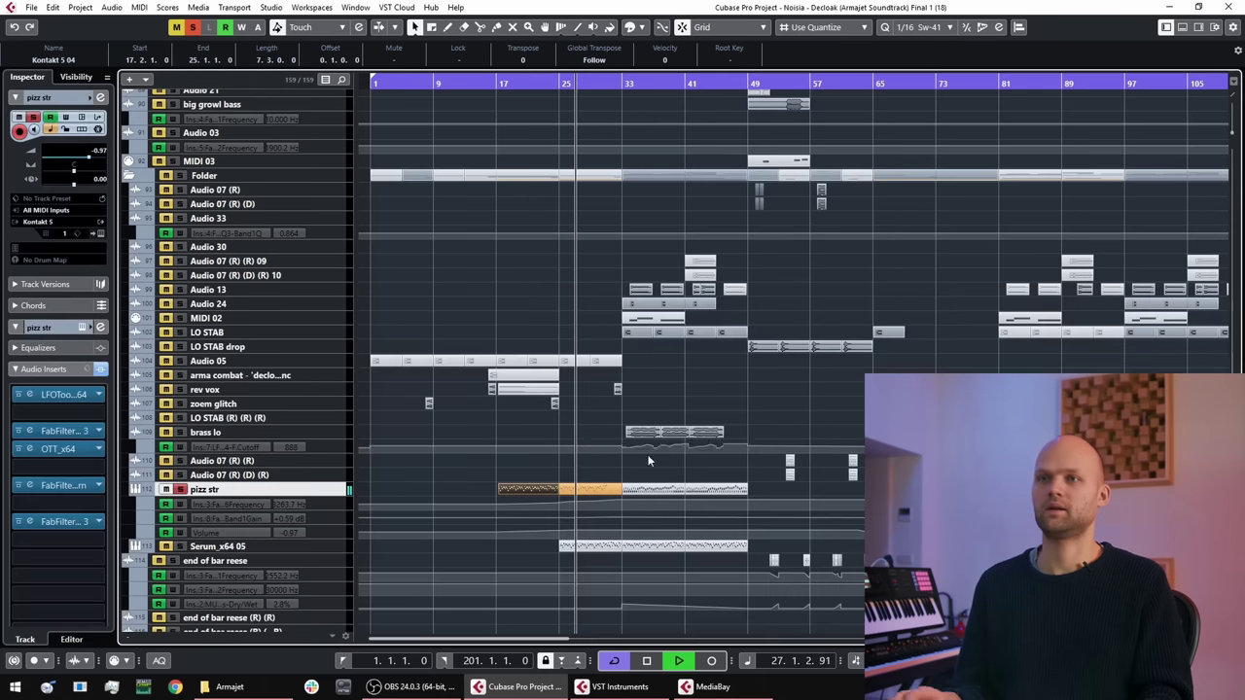
Step: Listen to the rest of the pizz str build-up, stop playback and unsolo the track
scroll(662, 211, up, 5)
scroll(616, 406, down, 5)
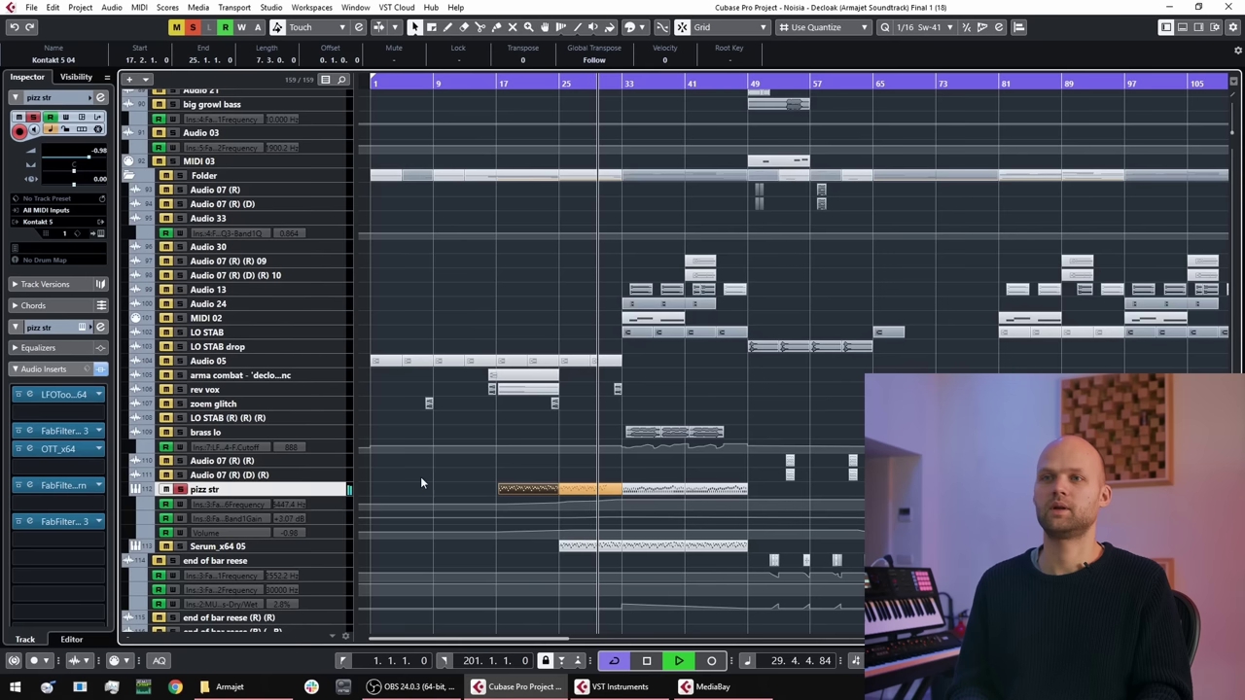
key(space)
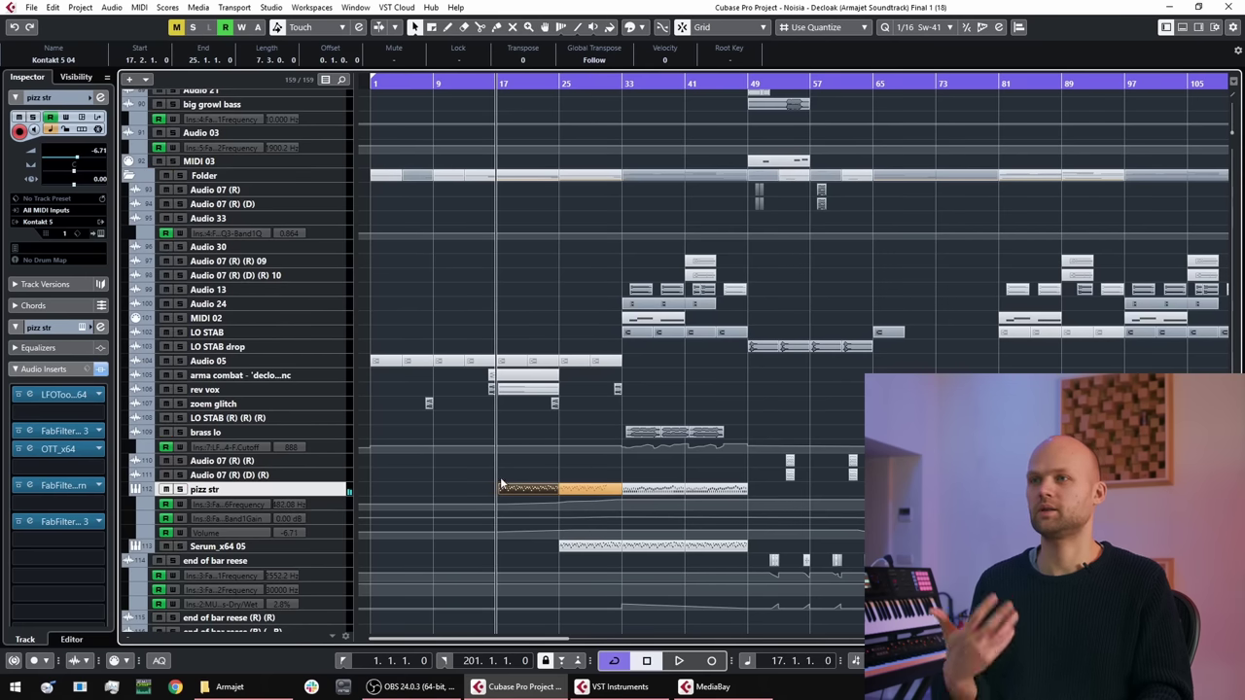
Step: Audition the sv 1 string (D) track in solo from about bar 20, and leave it unsoloed
scroll(506, 463, up, 5)
scroll(538, 496, up, 8)
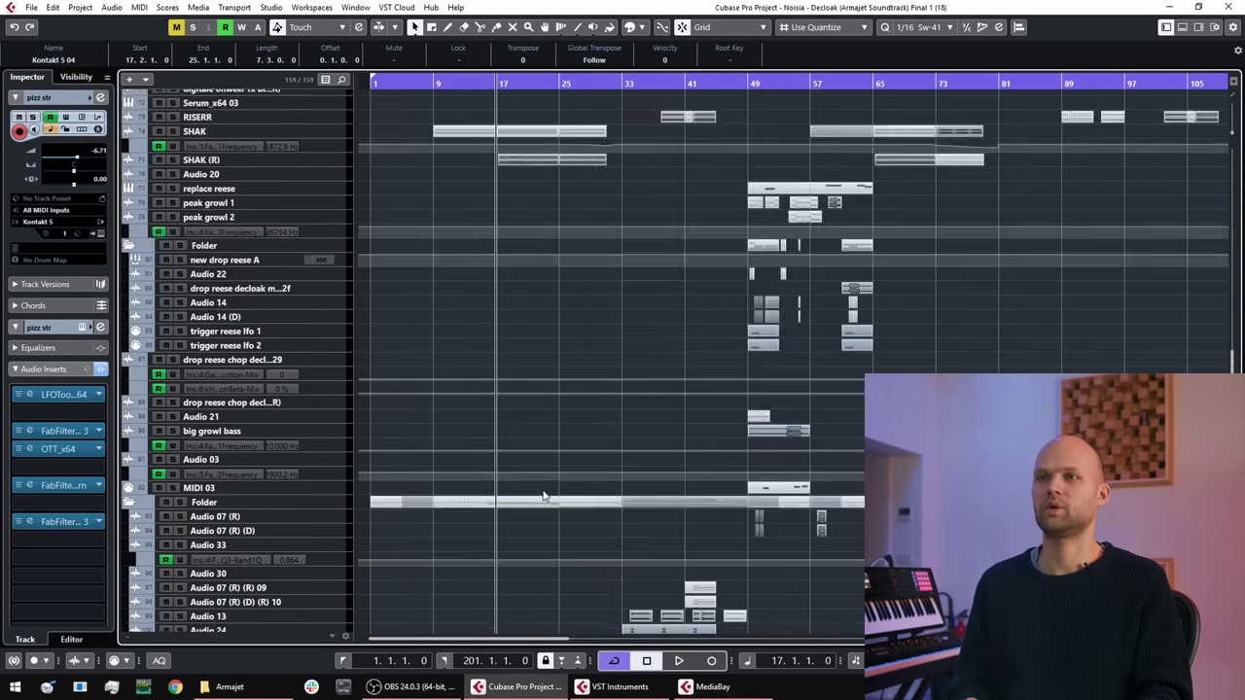
scroll(525, 413, up, 2)
scroll(533, 406, up, 2)
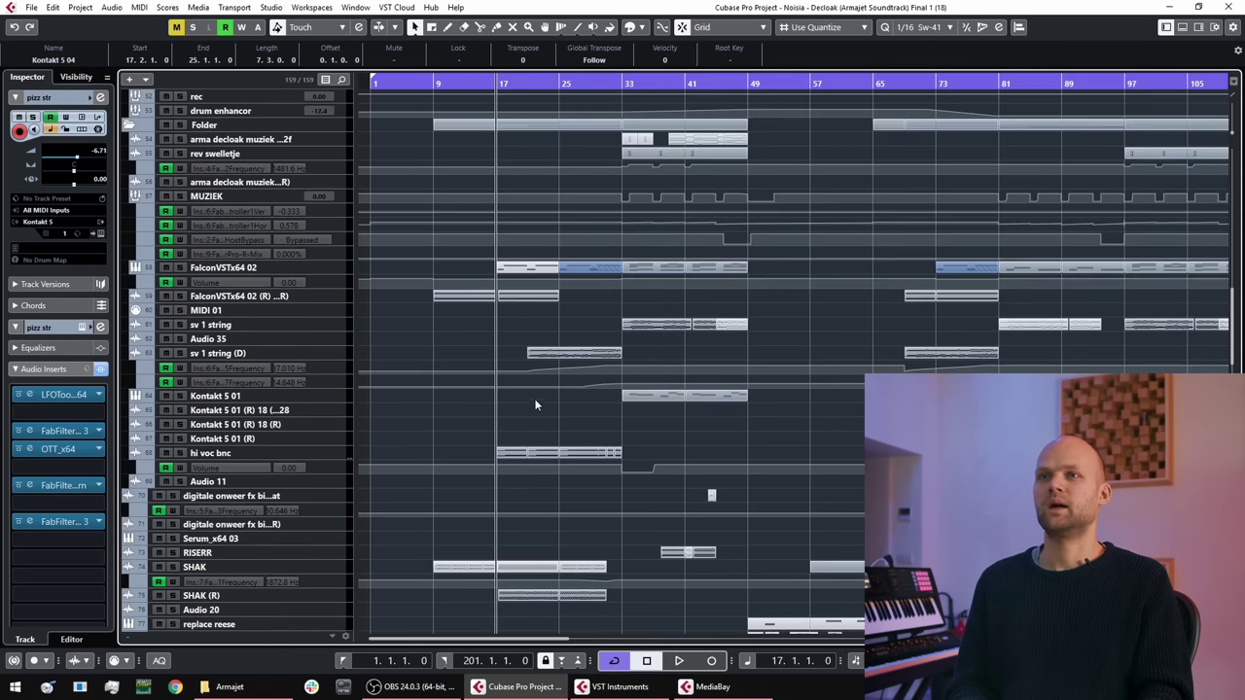
click(523, 85)
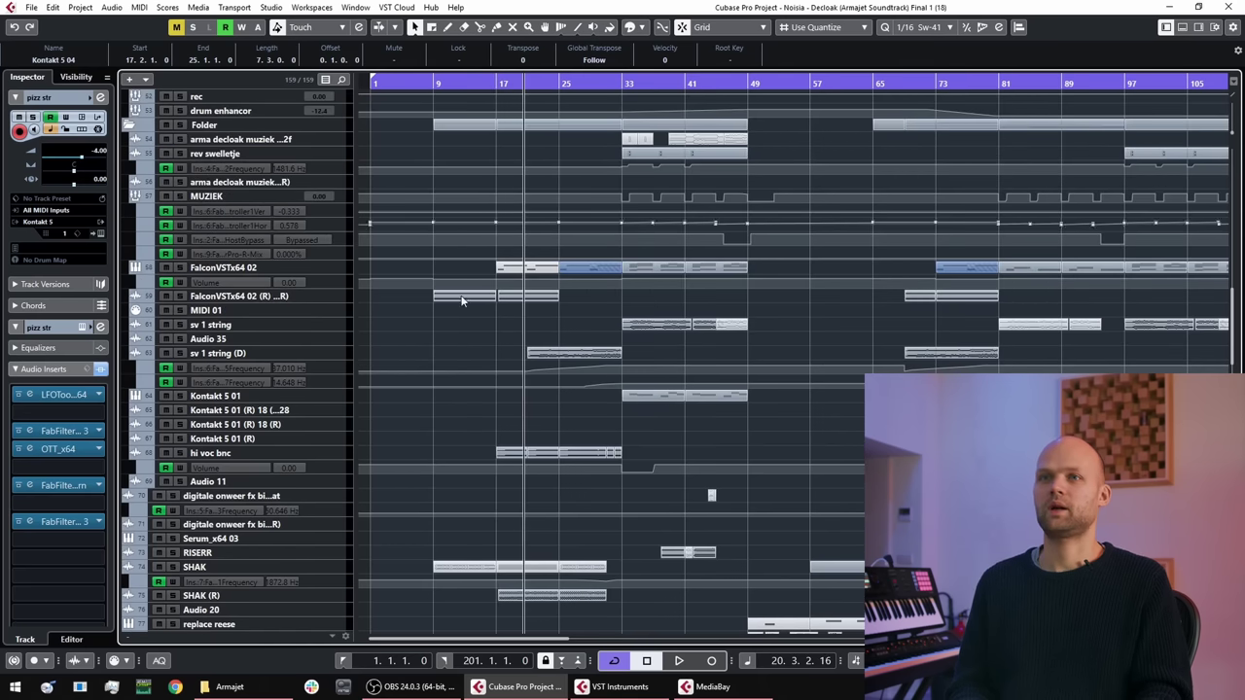
click(219, 355)
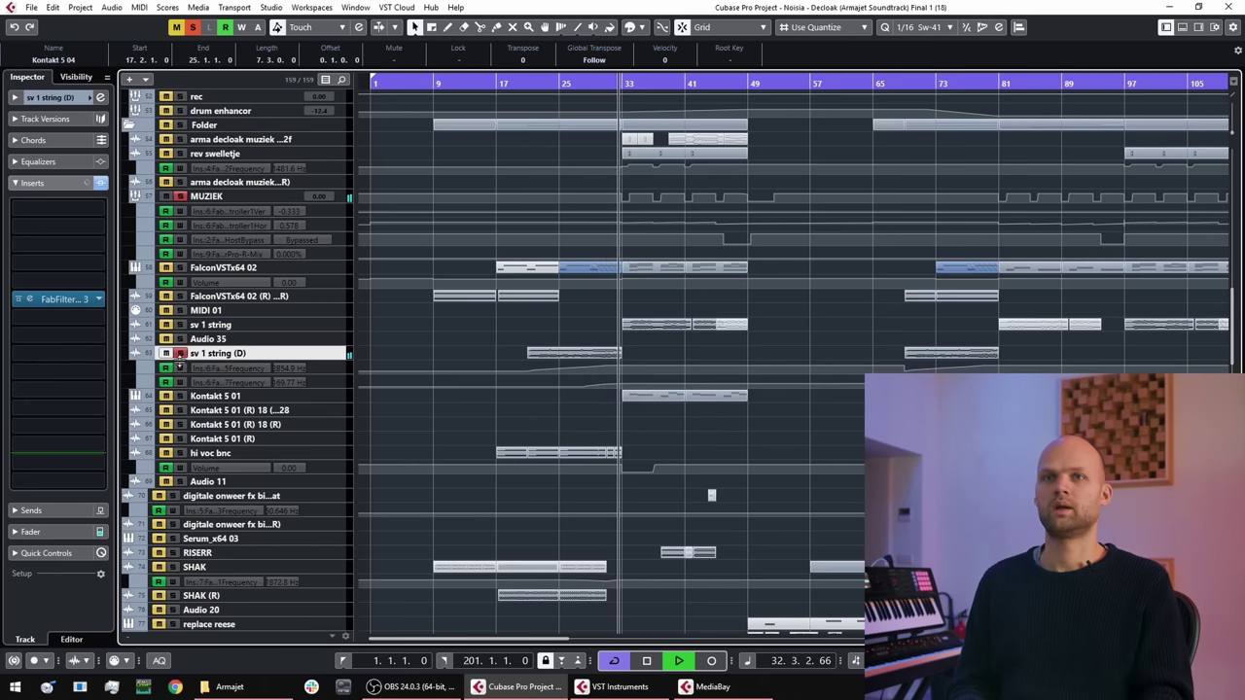
click(180, 353)
key(space)
click(535, 344)
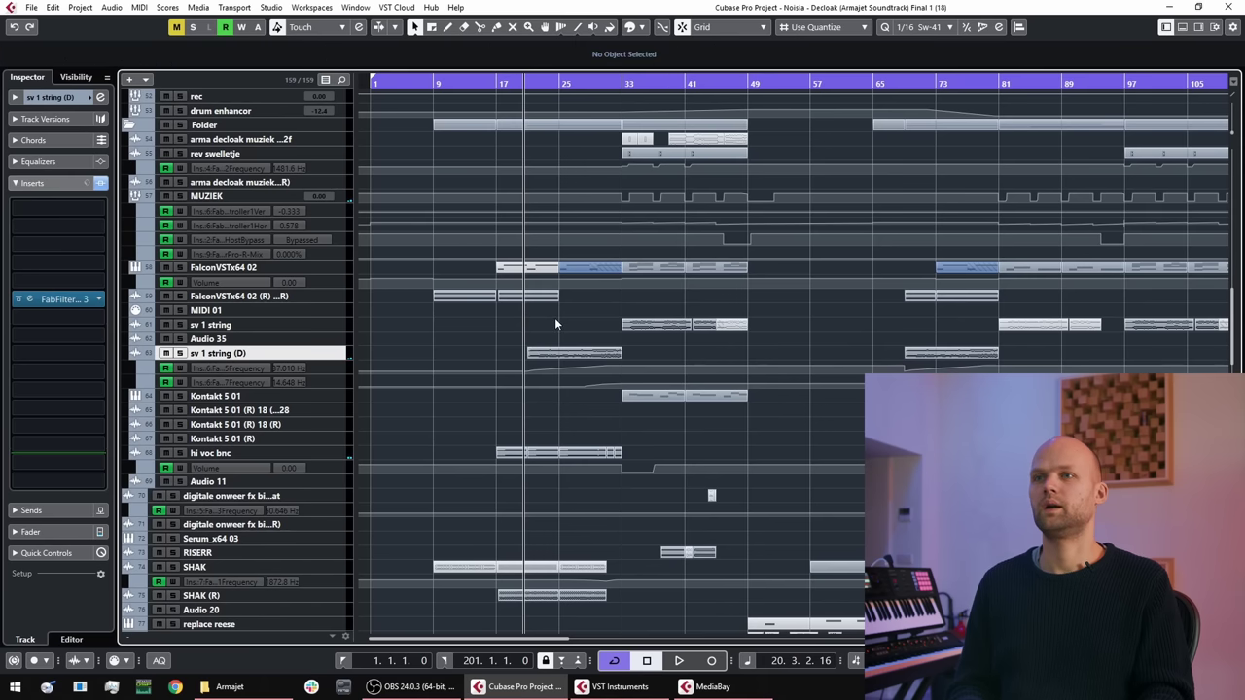
Step: Play all unmuted layers from about bar 20 to bar 33 while viewing the musical and effects tracks, and stop playback
scroll(557, 407, up, 5)
key(space)
scroll(567, 355, down, 12)
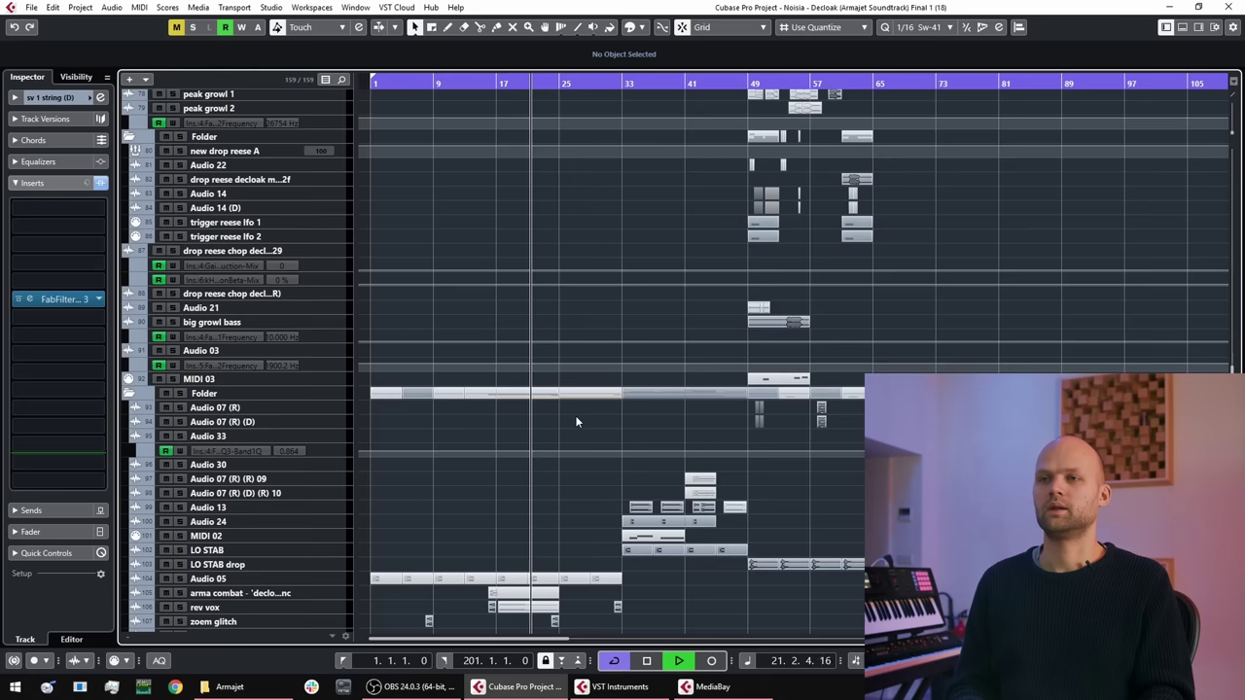
scroll(567, 469, down, 5)
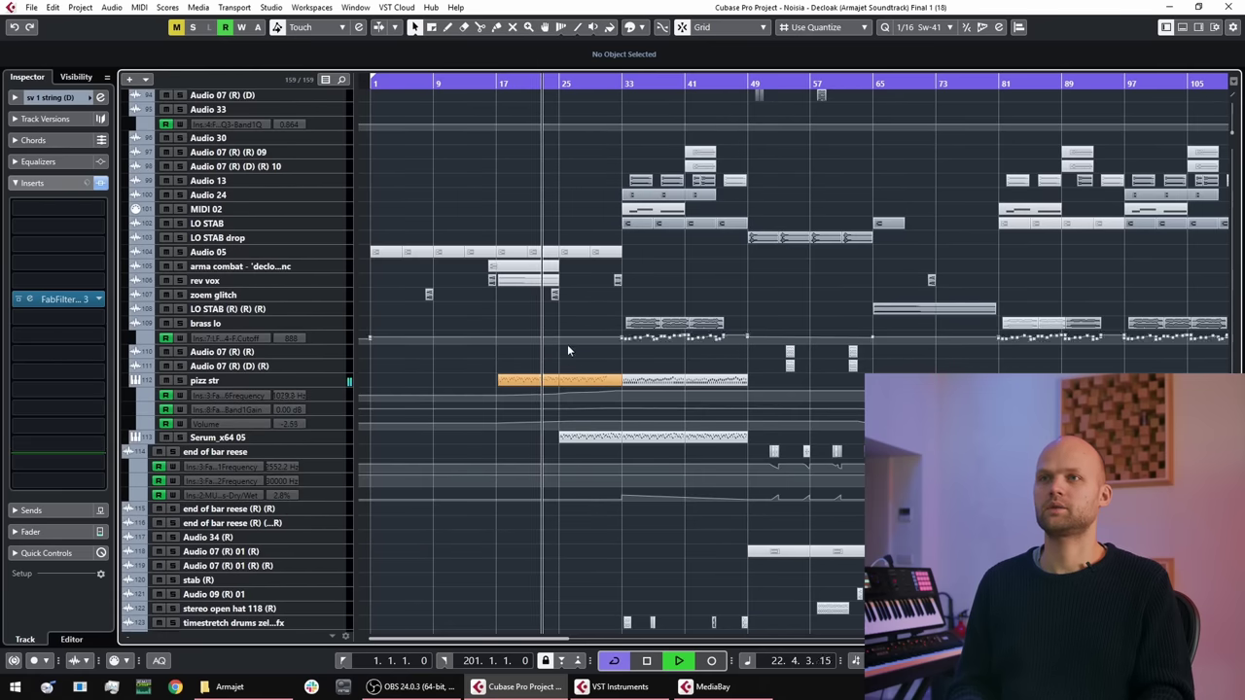
scroll(571, 453, down, 5)
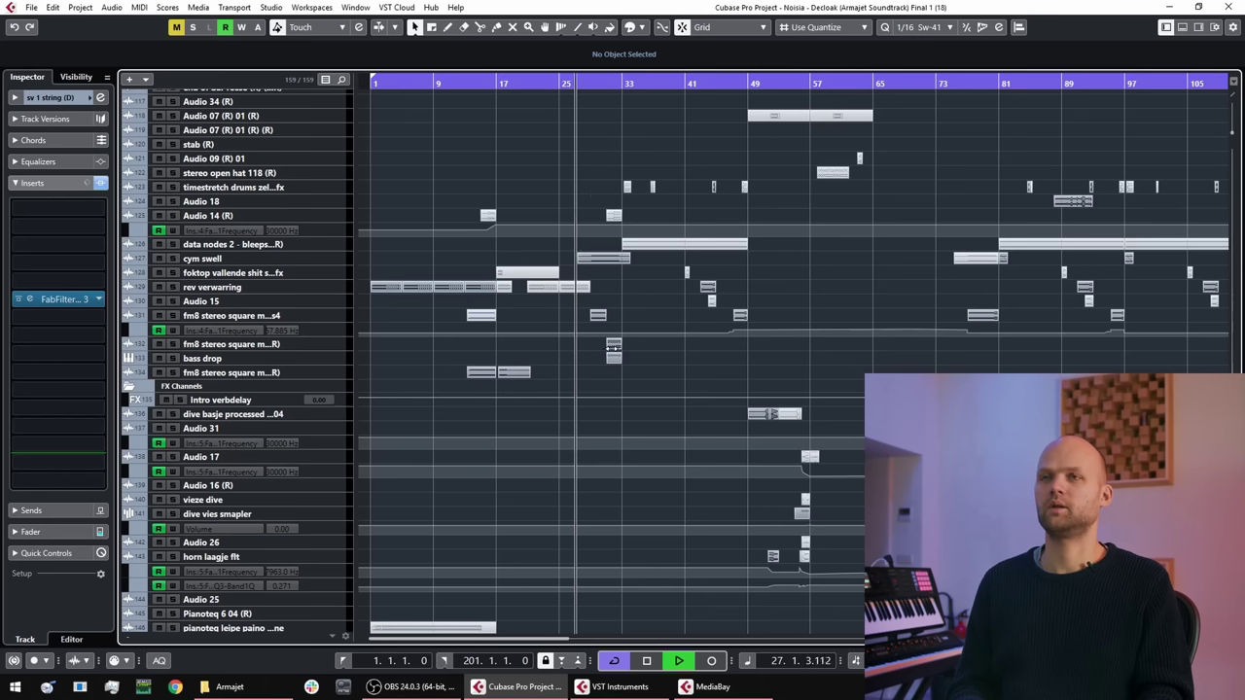
key(h)
key(h)
key(h)
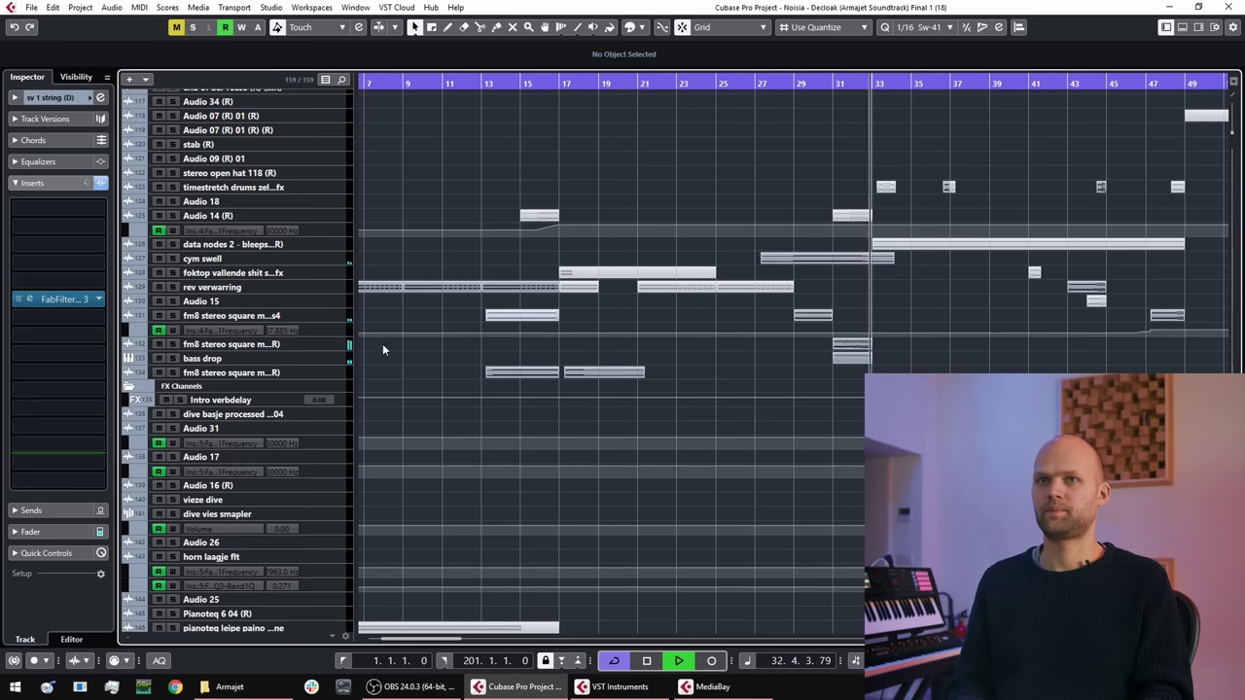
key(space)
click(628, 332)
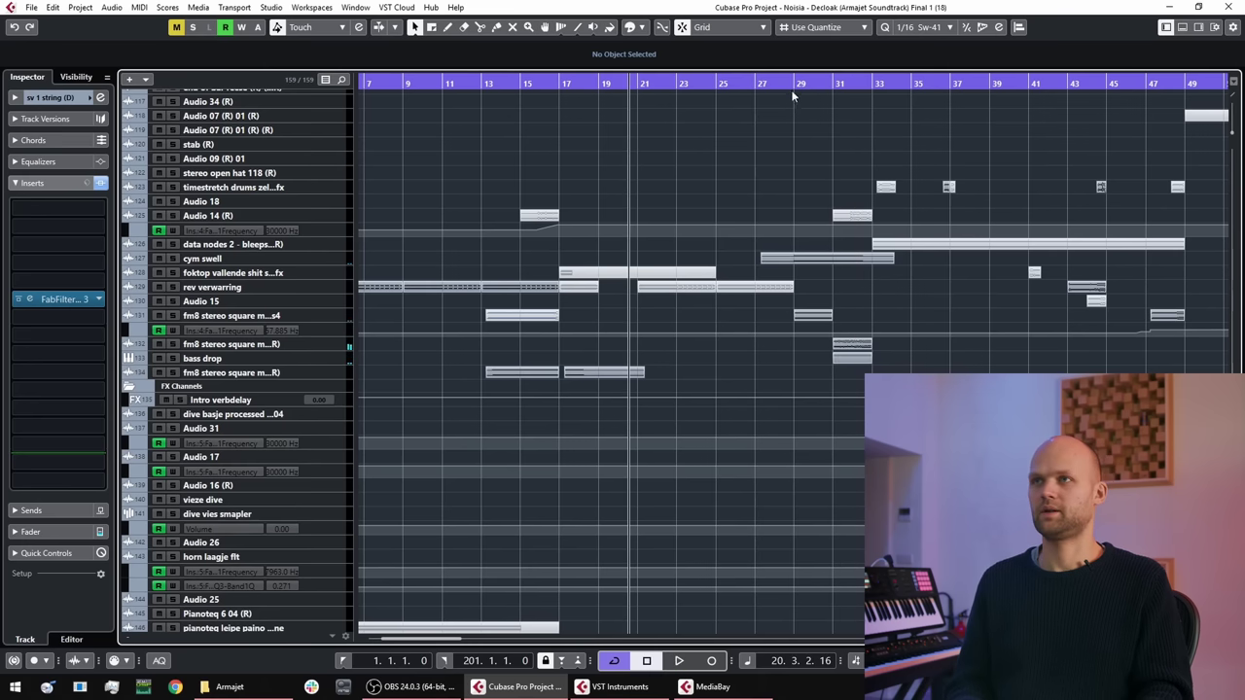
Step: Audition the bass drop track in solo from bar 31, and leave it unsoloed
key(KP_1)
click(173, 358)
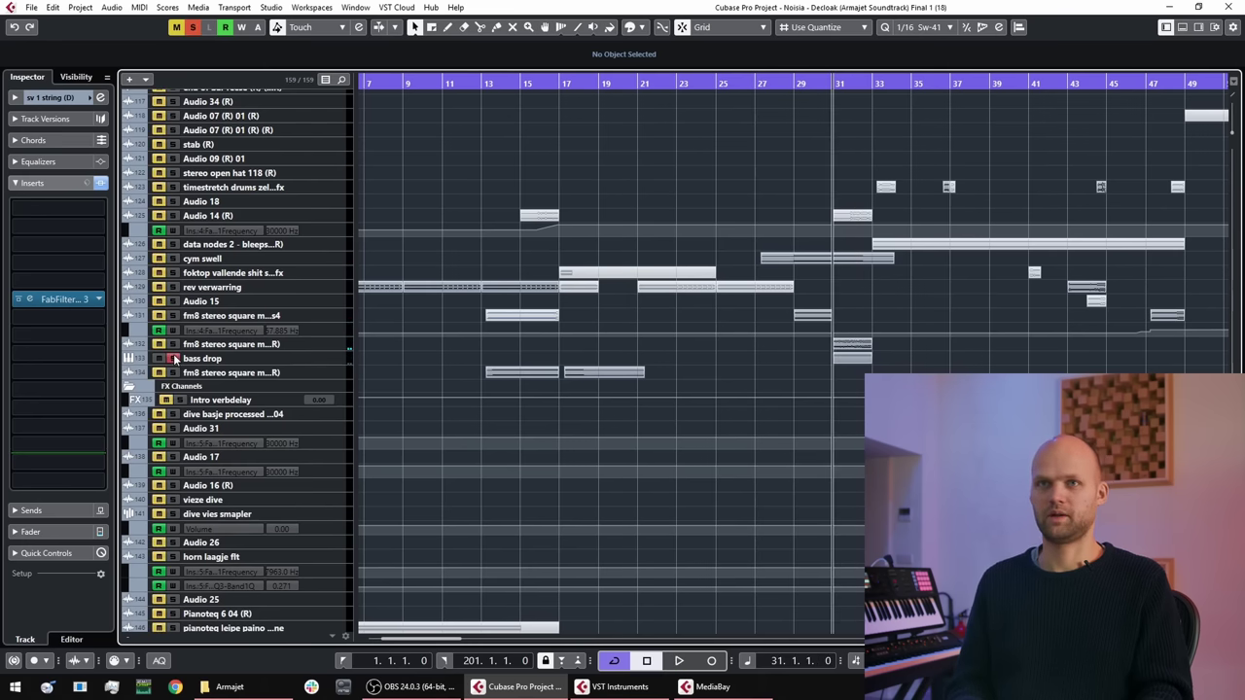
click(173, 358)
key(space)
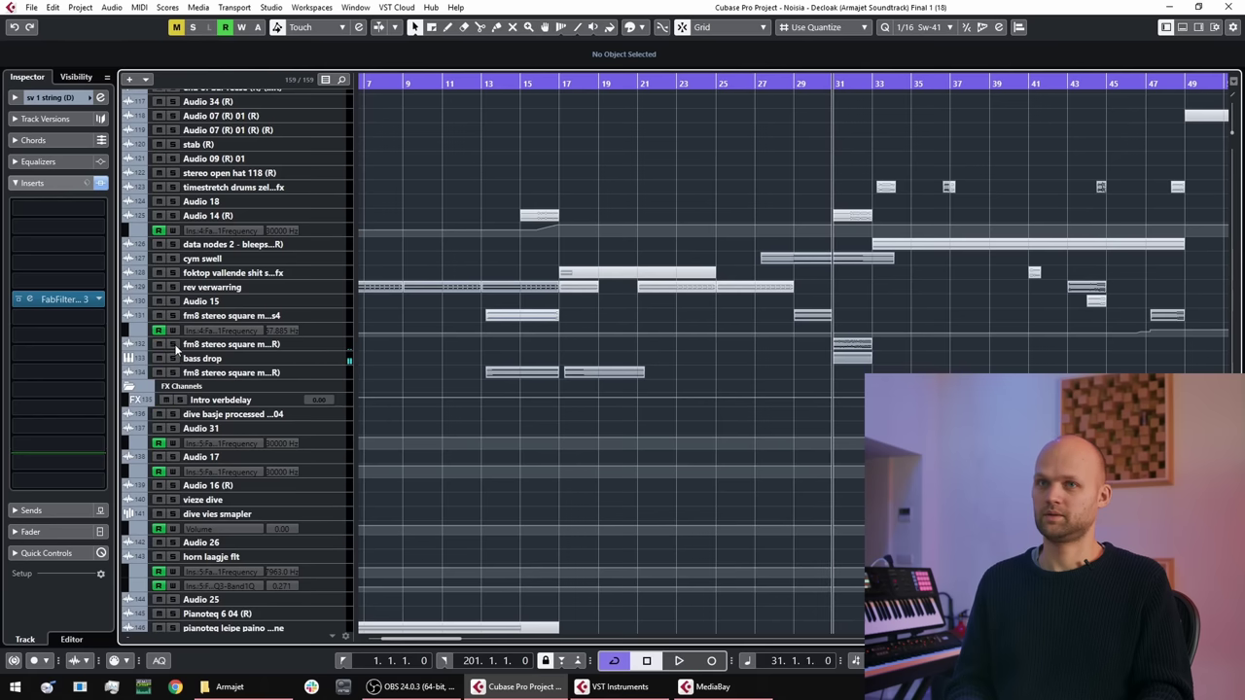
Step: Audition the fm8 stereo square m...R) track directly above bass drop in solo from bar 31, and leave it unsoloed
click(173, 345)
key(space)
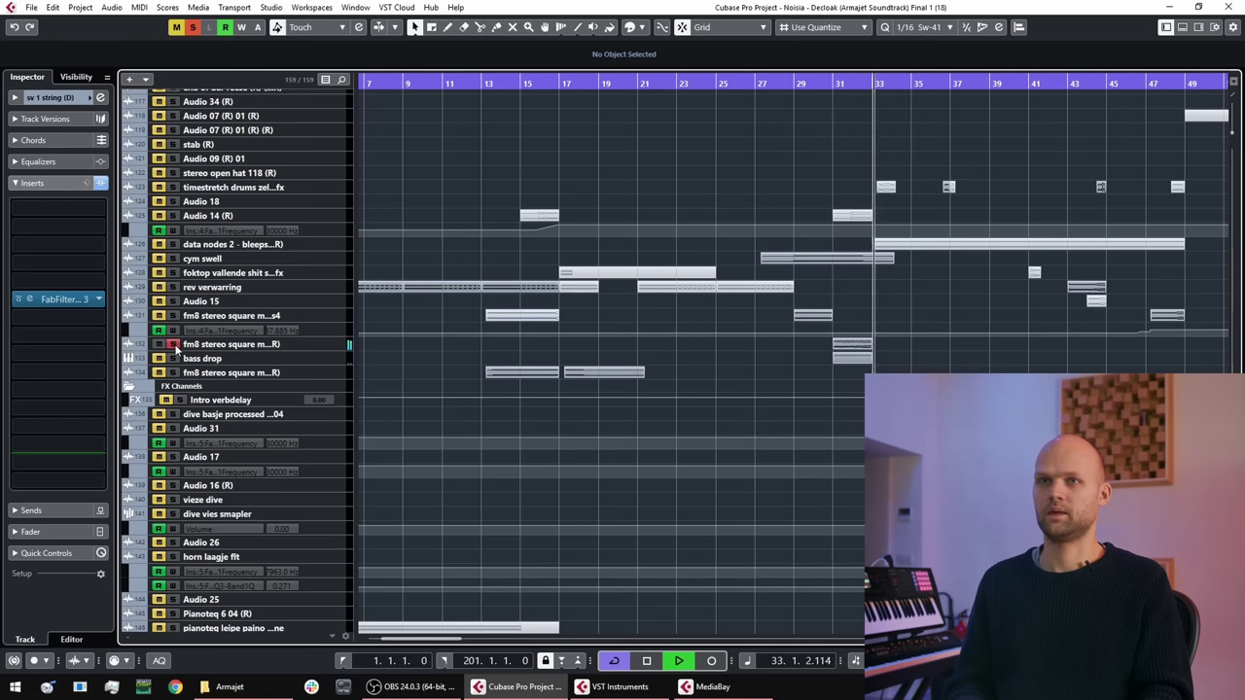
key(space)
click(173, 344)
Step: Select the fm8 stereo square track above bass drop, view its clip at bar 31, and deselect the clip
click(231, 352)
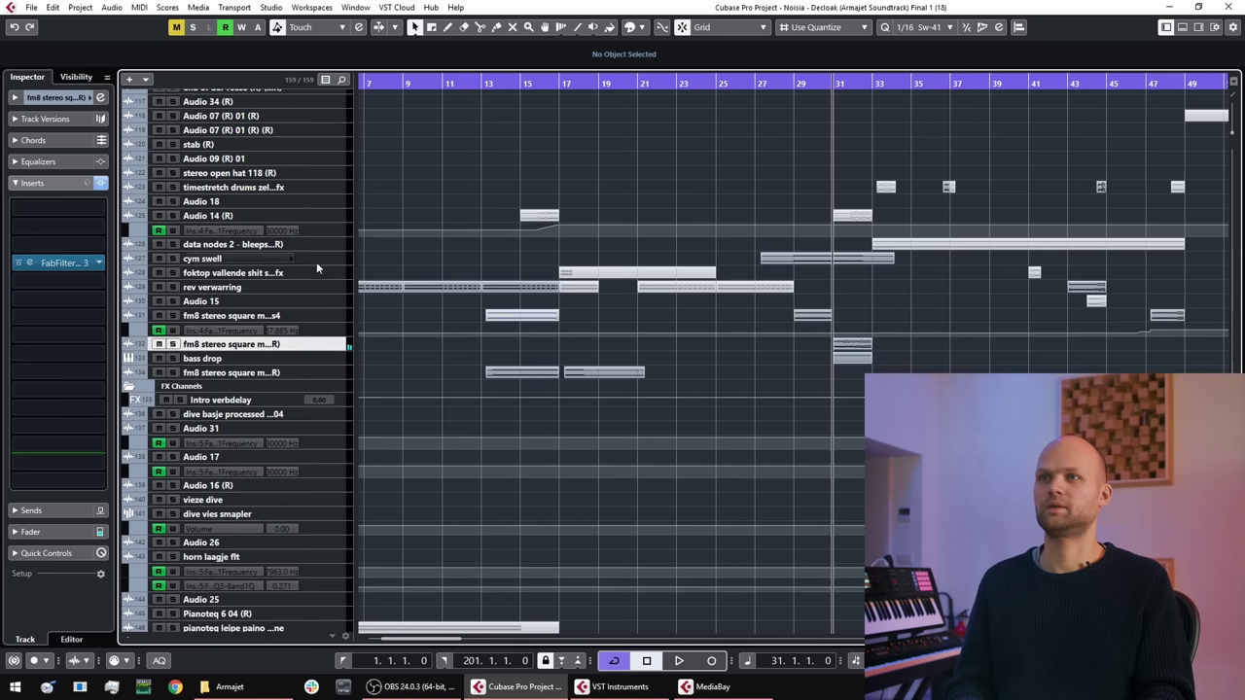
click(850, 347)
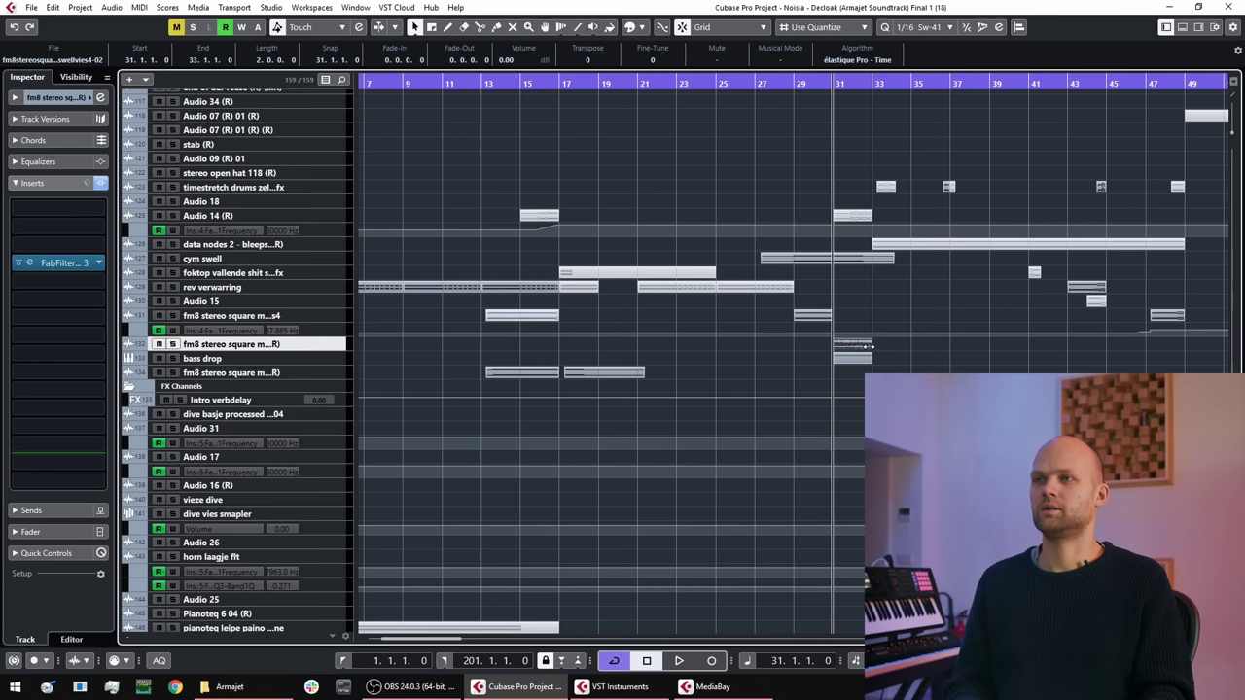
drag(834, 347, 794, 347)
drag(421, 355, 421, 361)
click(733, 371)
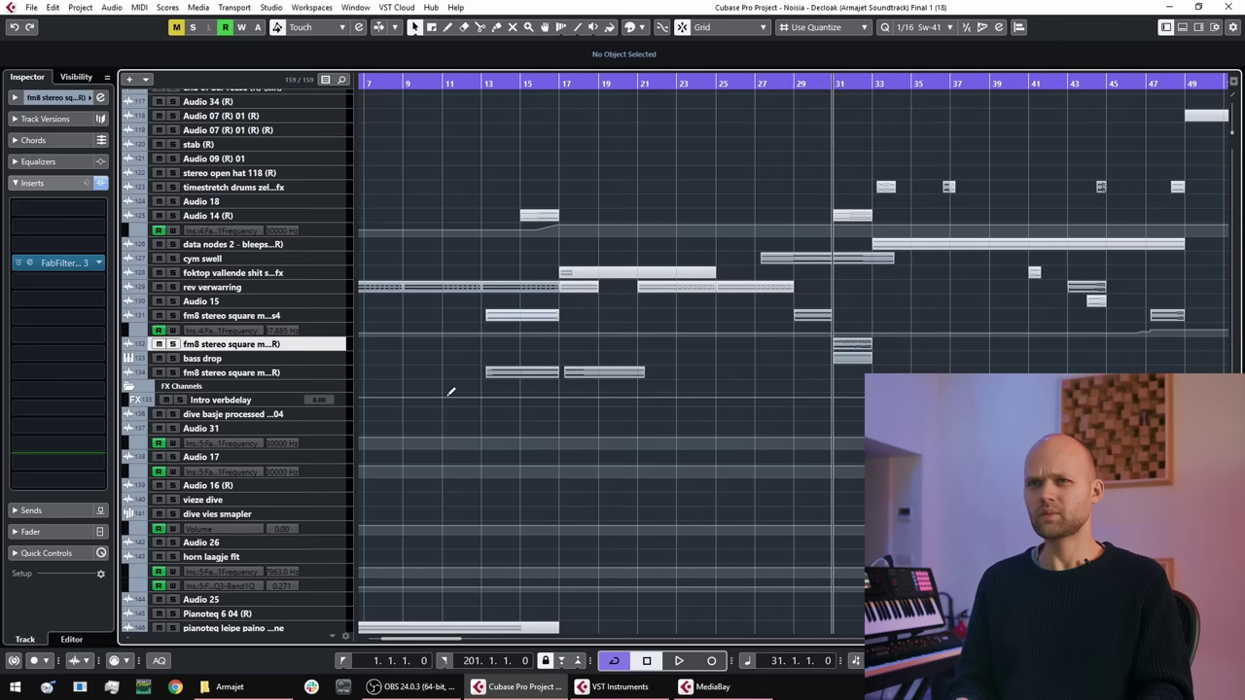
Step: Unmute all muted tracks, including the three SC Trigger tracks, brea k1 c6d (R) and Main BASS STAB
scroll(766, 359, up, 4)
scroll(873, 177, up, 12)
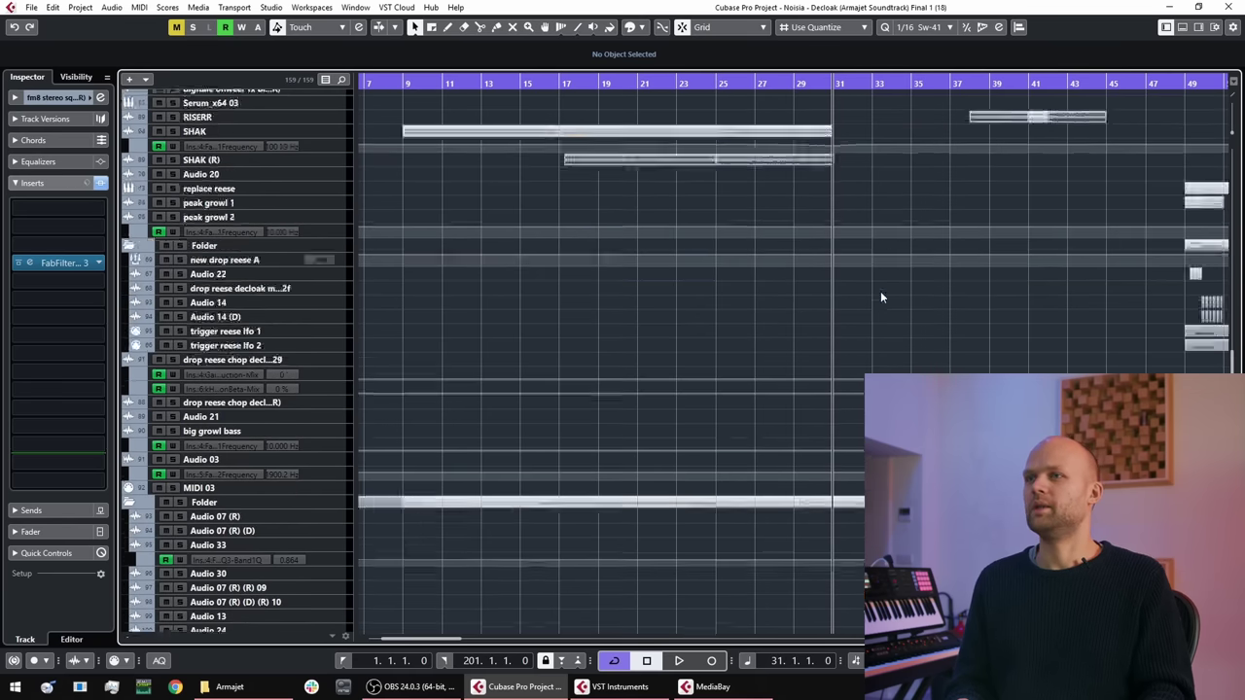
click(874, 80)
scroll(878, 347, up, 8)
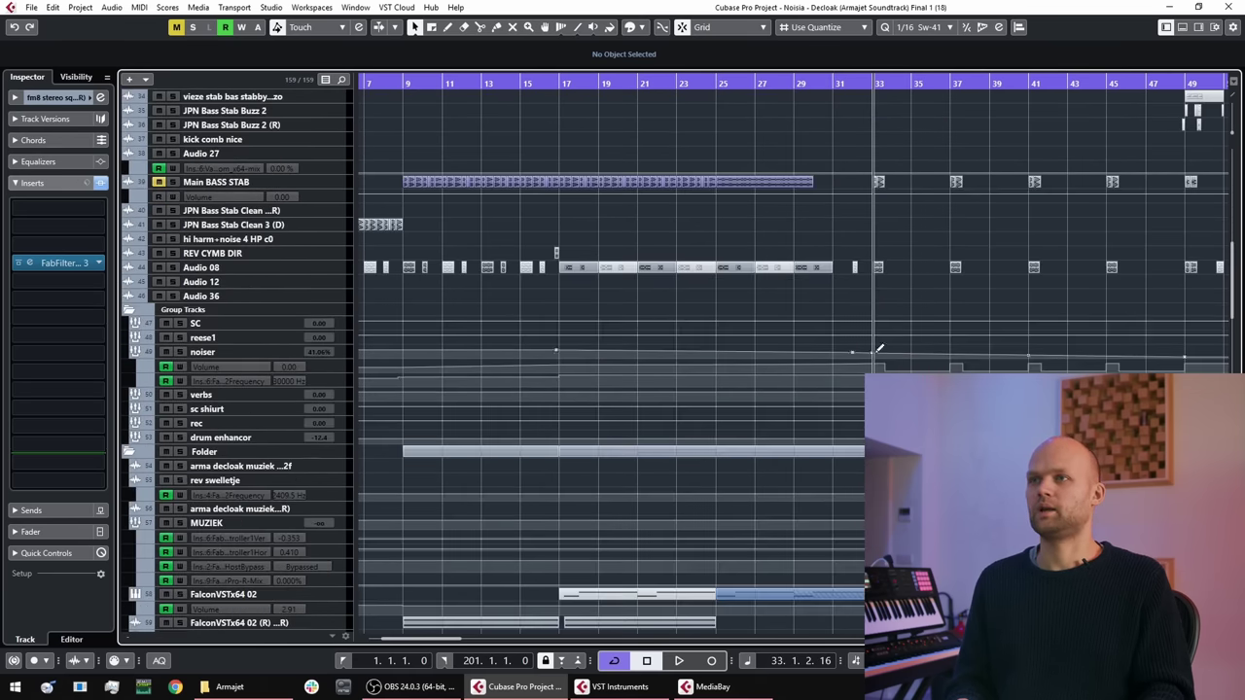
scroll(893, 274, up, 10)
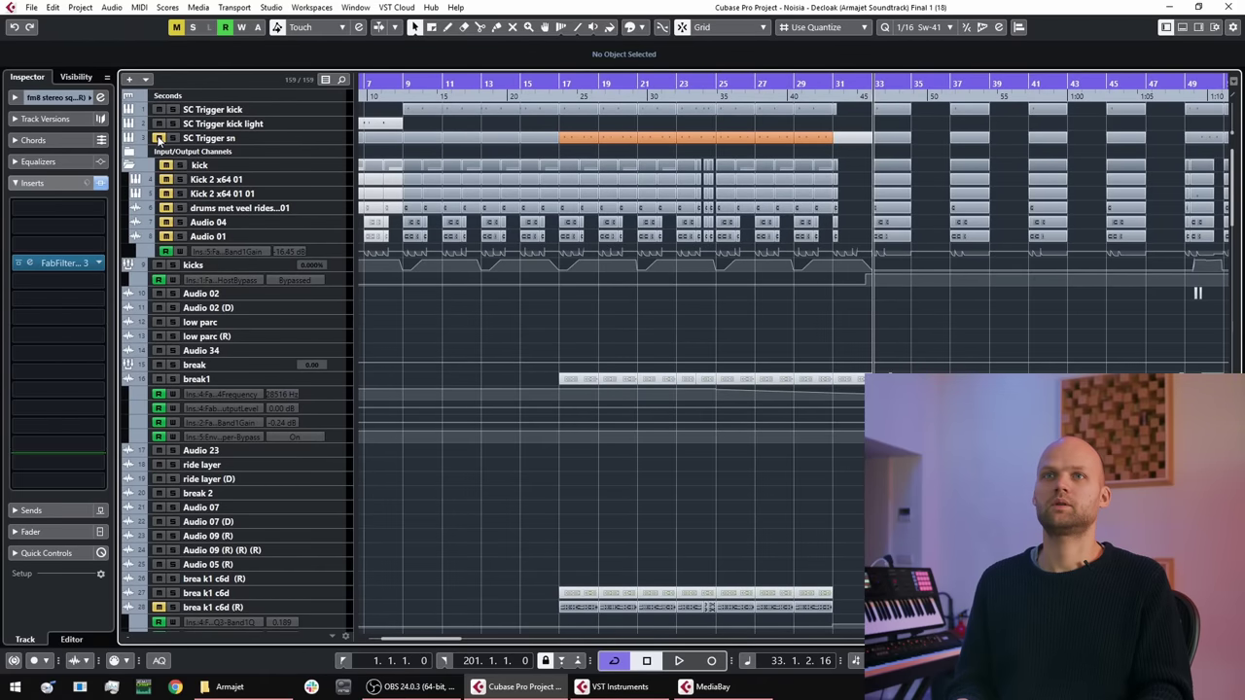
scroll(740, 353, down, 5)
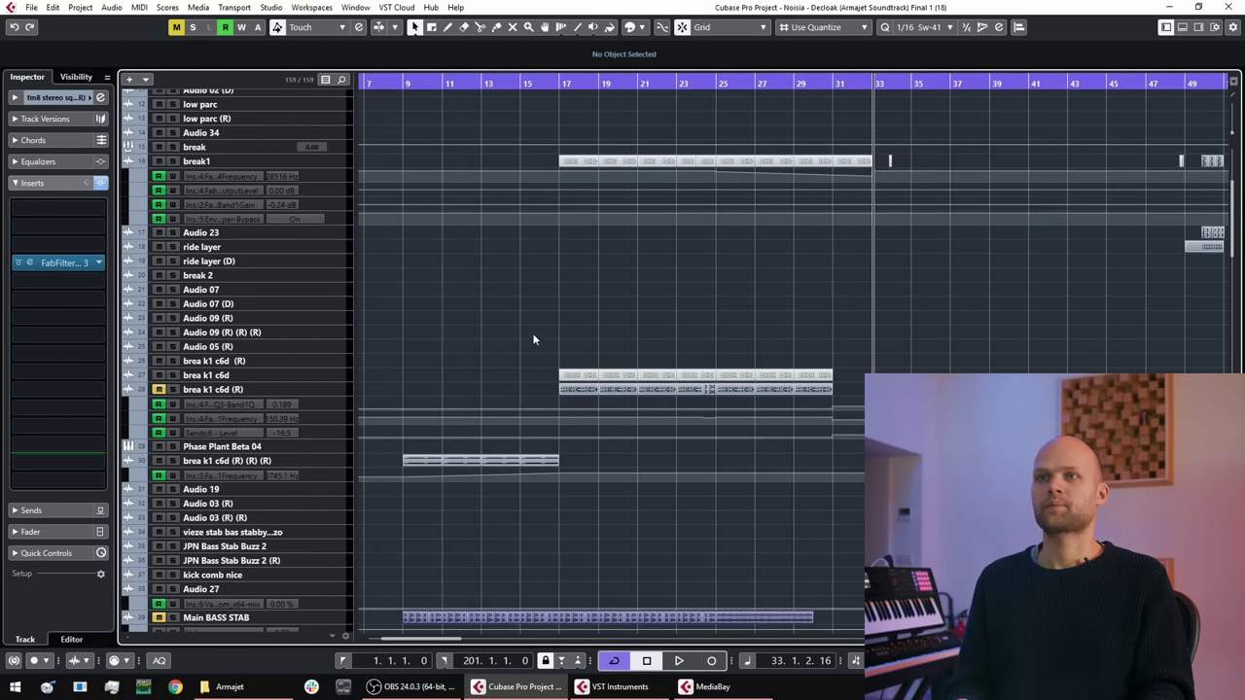
scroll(519, 333, down, 5)
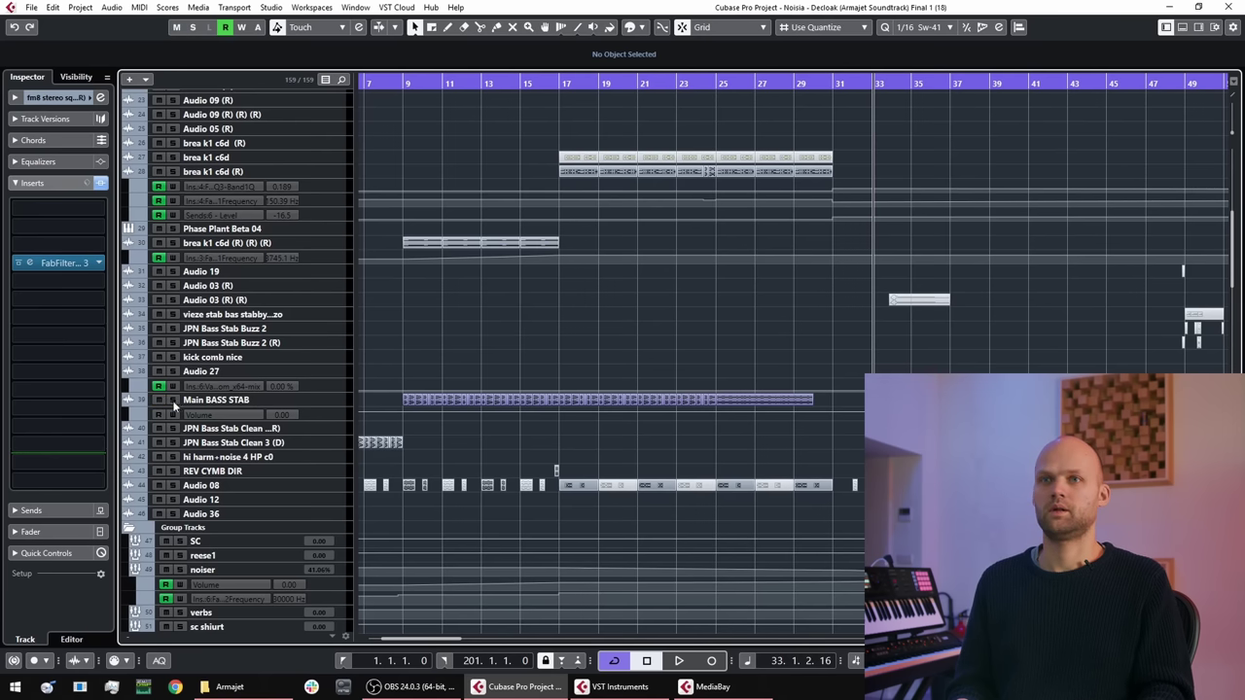
Step: Play the full mix from bar 31 through the section after bar 33 while viewing the group and music tracks
scroll(852, 460, down, 5)
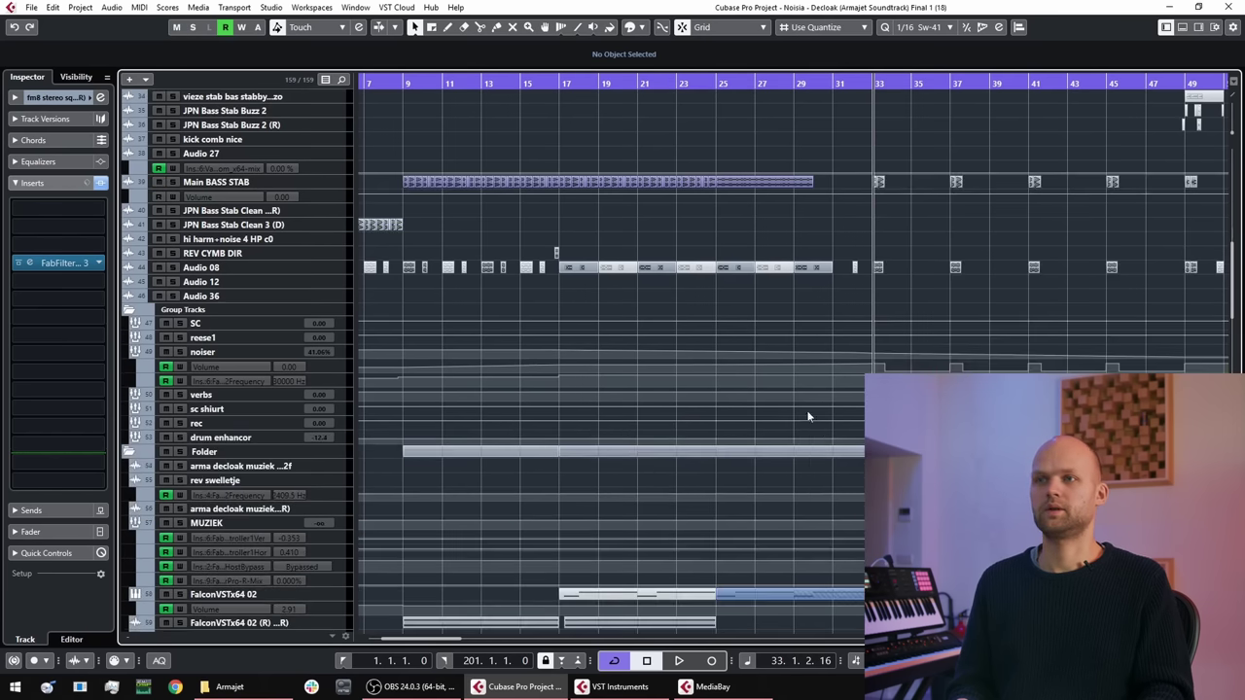
scroll(804, 387, down, 5)
click(832, 86)
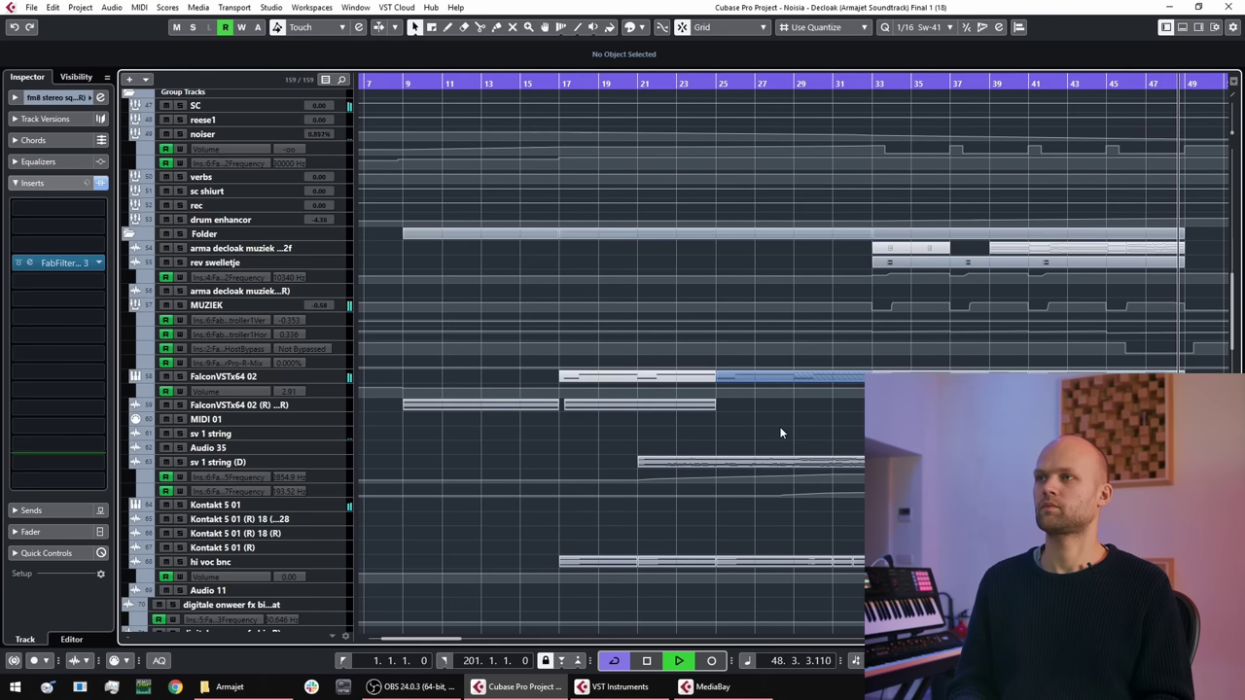
Step: Stop playback and place the playhead at bar 33, where the drop section of the music tracks begins
key(space)
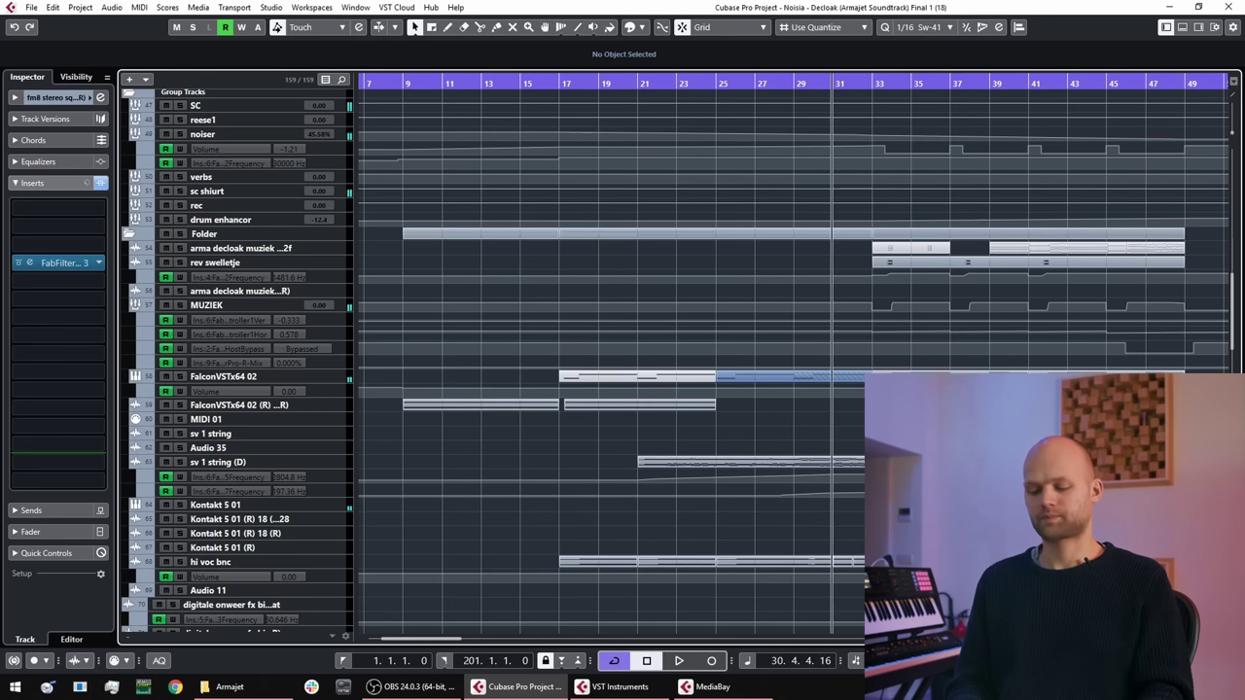
scroll(802, 398, right, 5)
click(606, 86)
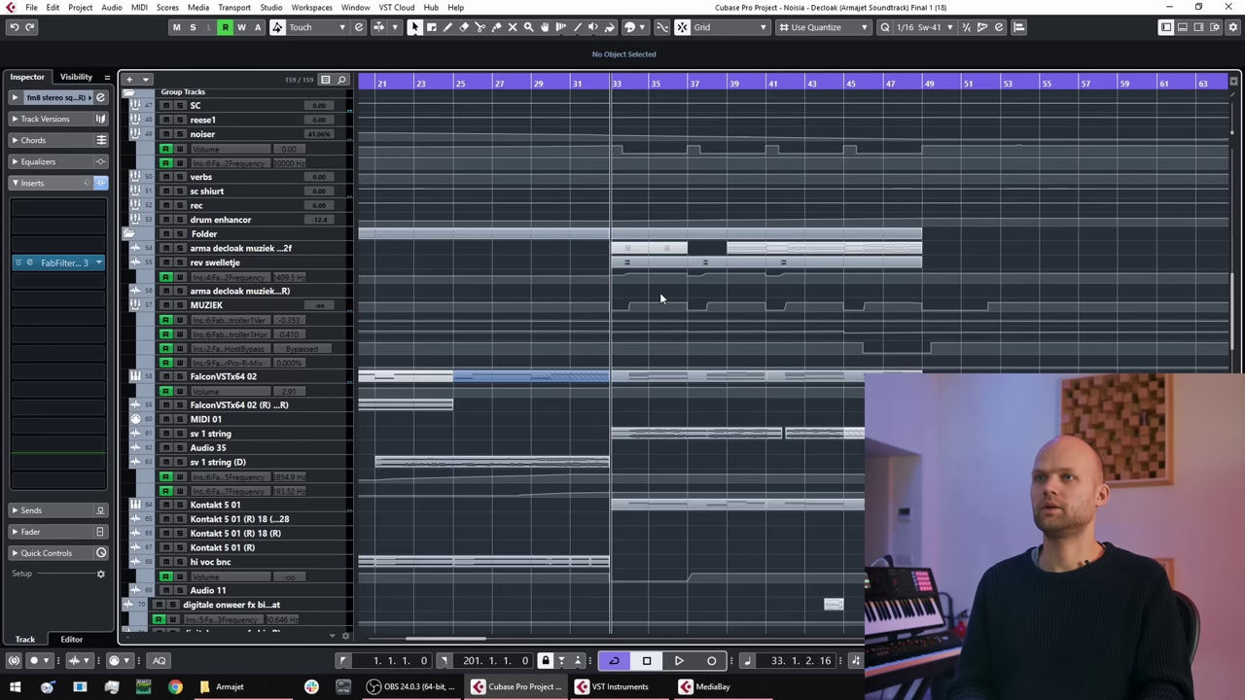
scroll(659, 297, up, 5)
scroll(659, 296, down, 5)
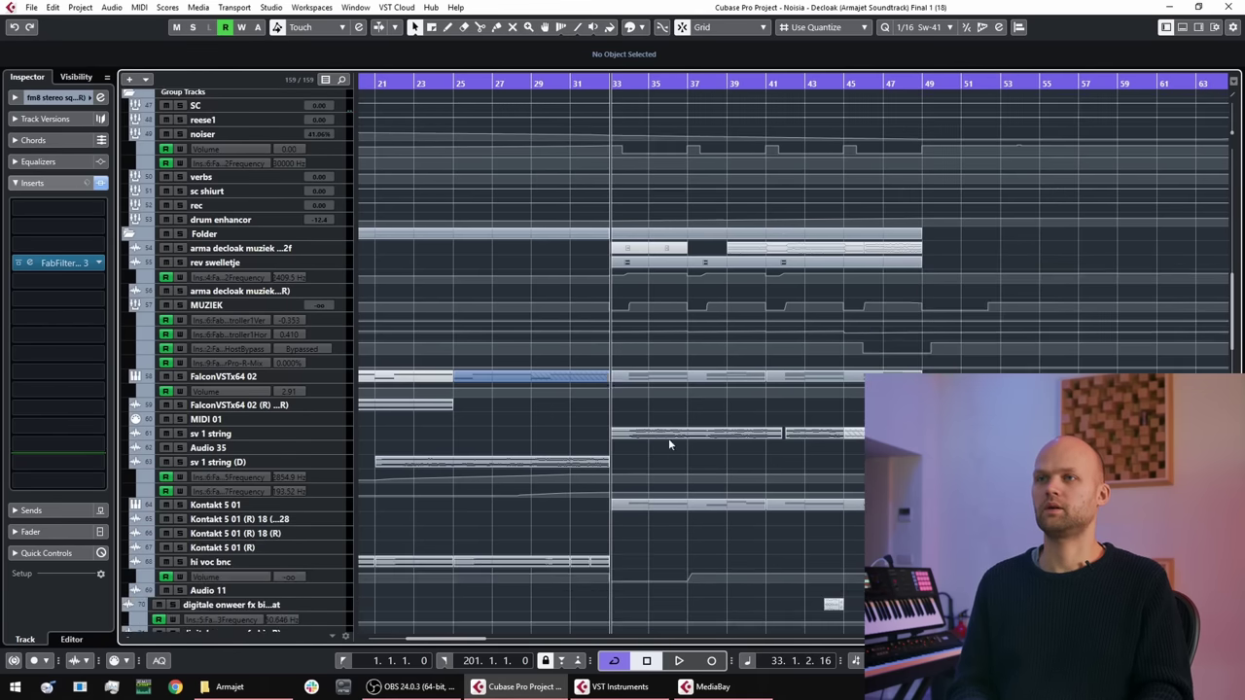
Step: Open the FalconVSTx64 02 MIDI clip at bar 33, examine its chord notes from bar 34 to 41, and close the editor
double_click(681, 380)
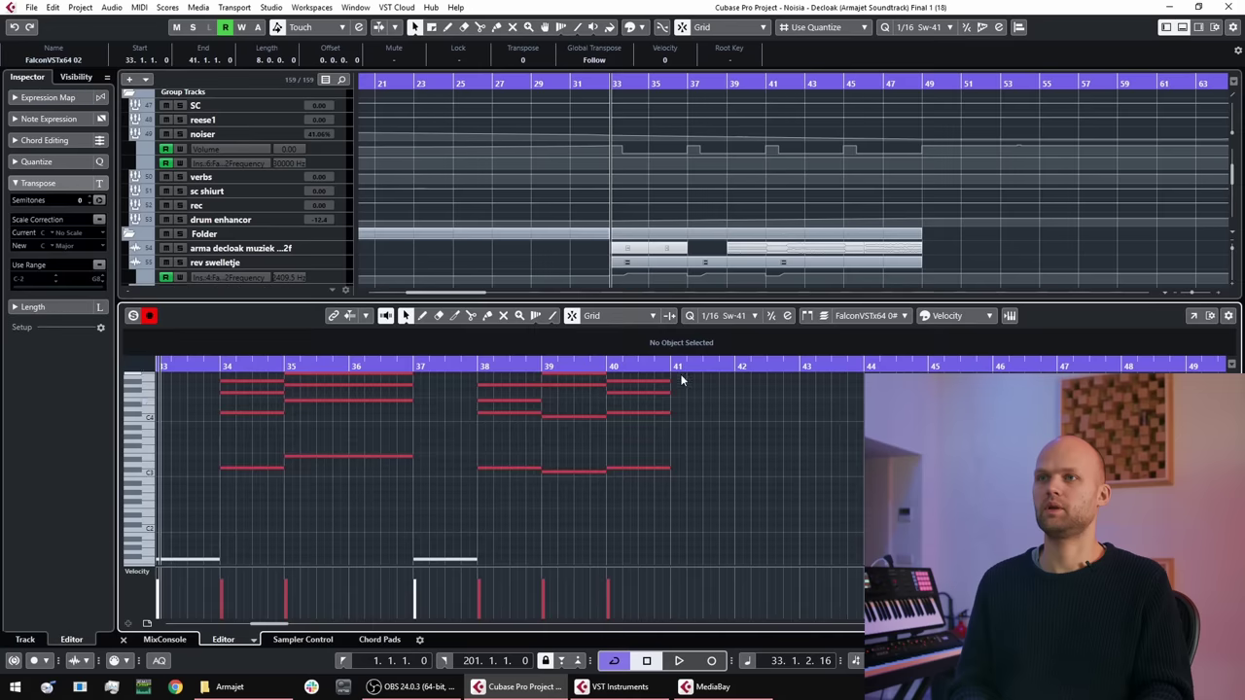
scroll(321, 457, up, 2)
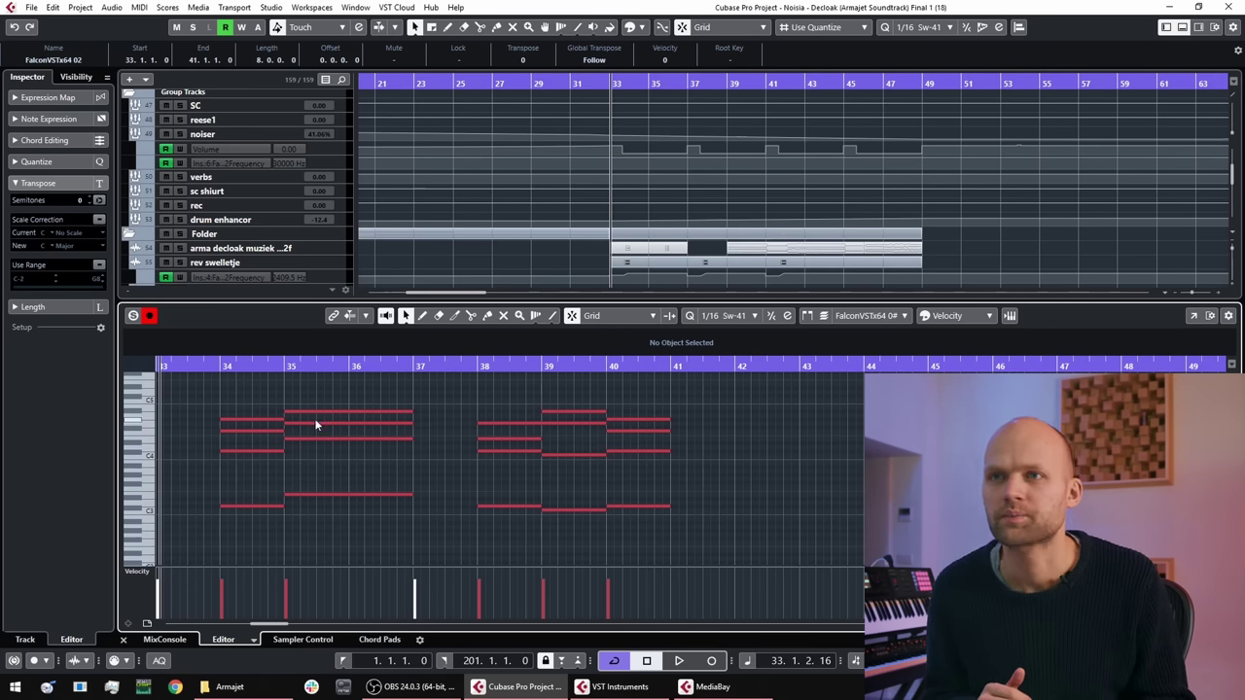
drag(324, 436, 312, 386)
drag(340, 511, 349, 521)
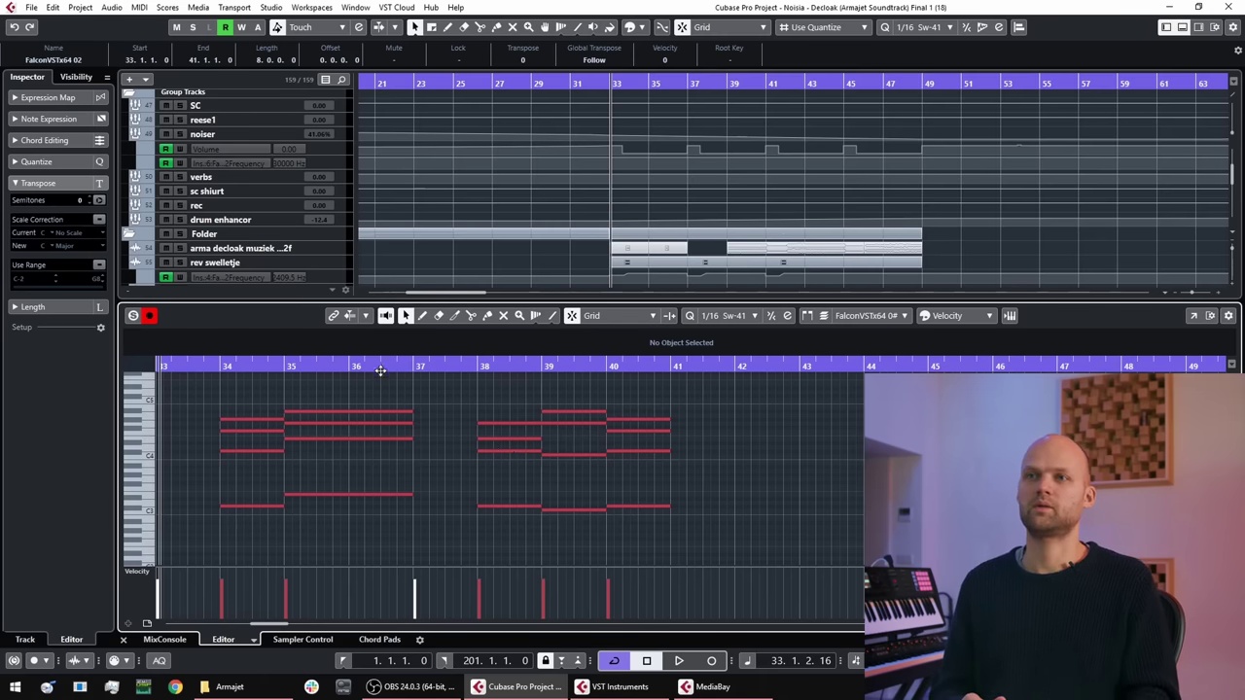
drag(362, 502, 359, 395)
click(359, 395)
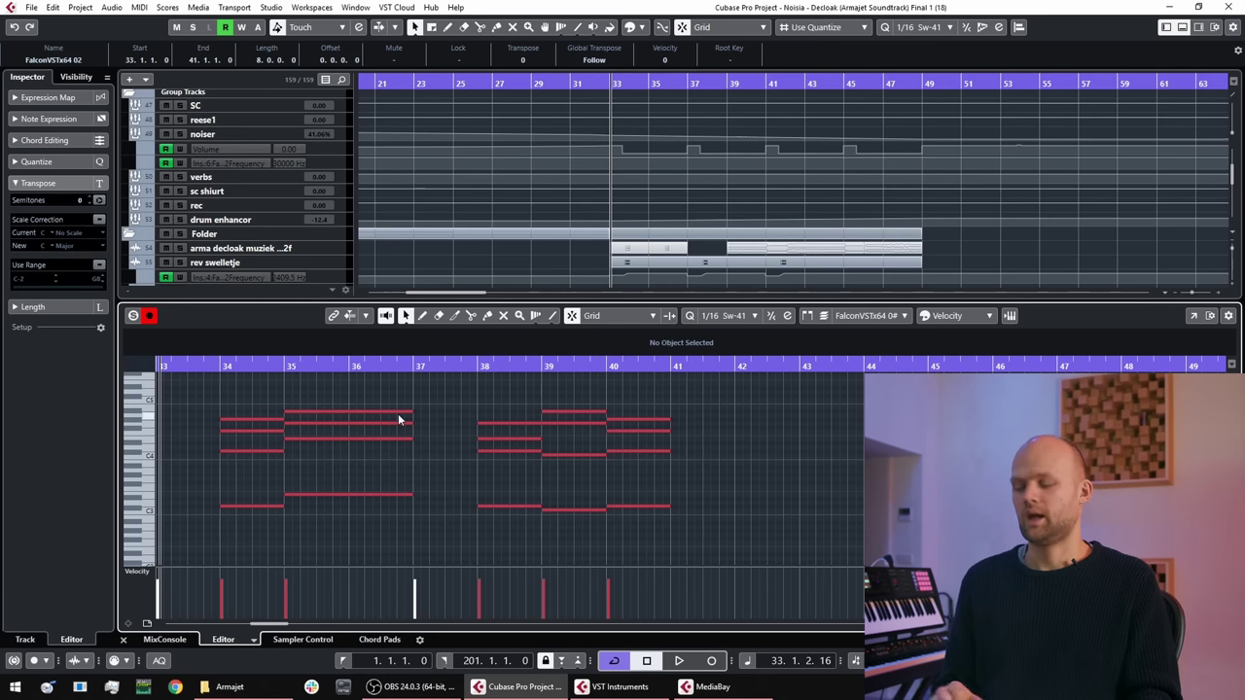
key(ctrl+e)
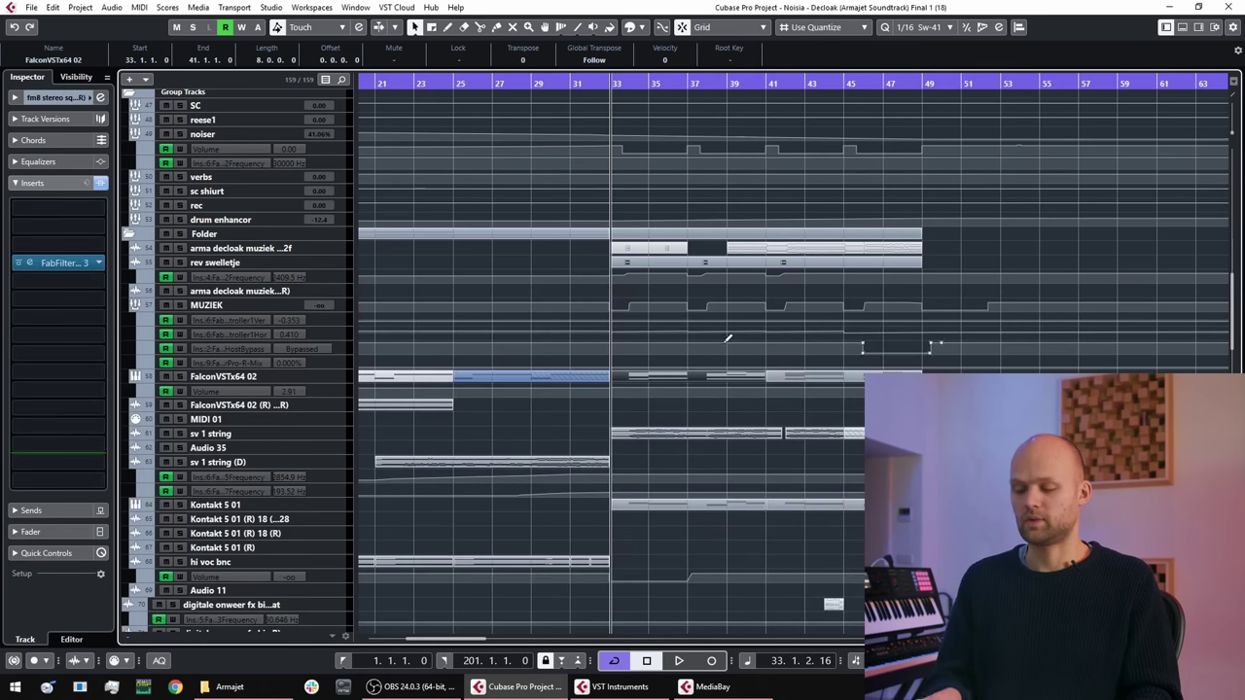
Step: Show the whole arrangement and play the full mix from a few bars after bar 177
key(g)
key(g)
key(g)
key(g)
key(g)
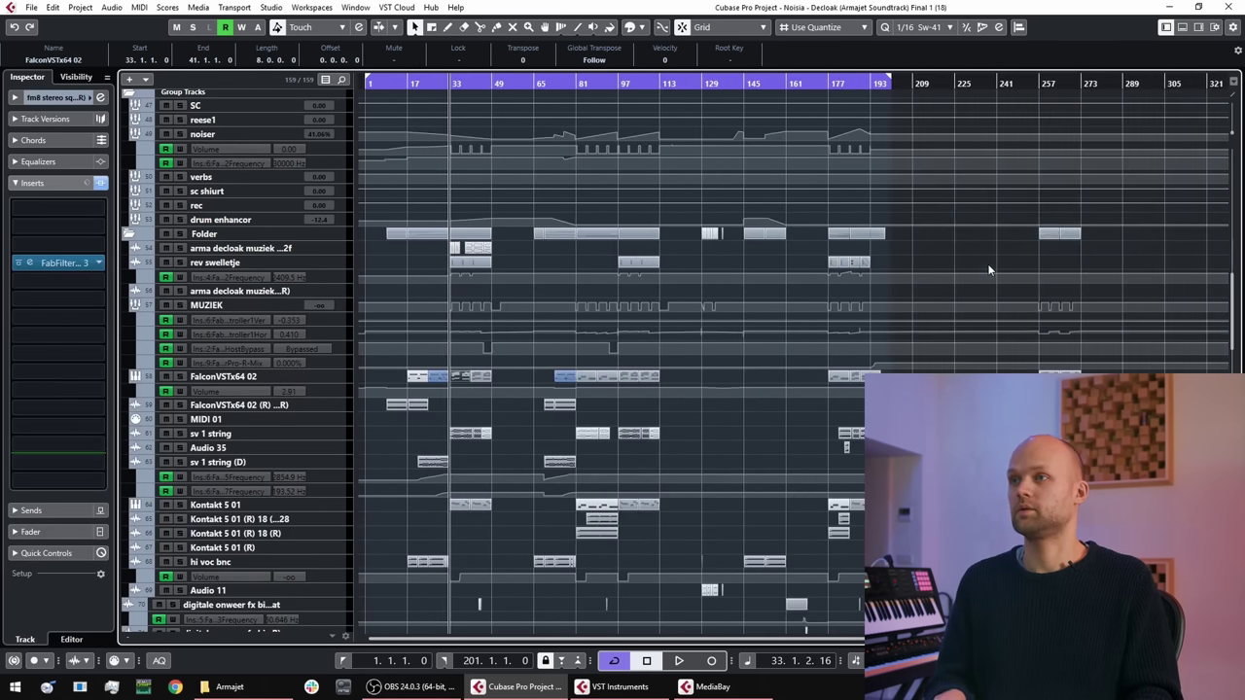
click(842, 84)
key(space)
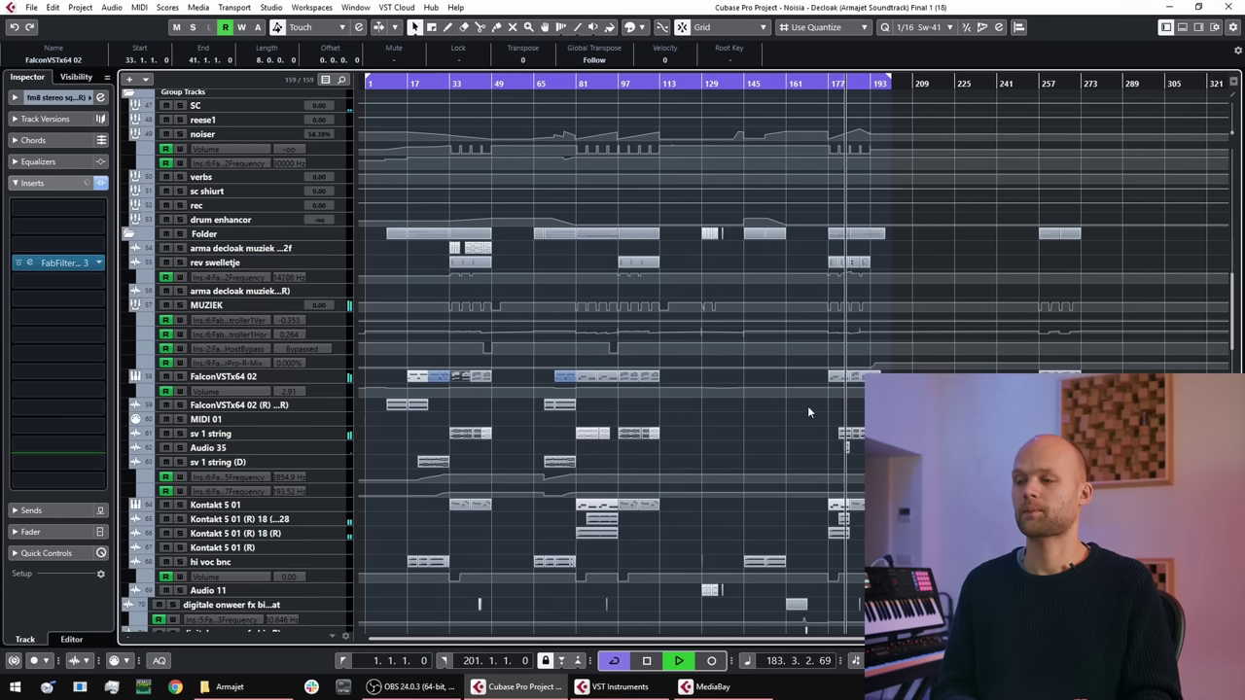